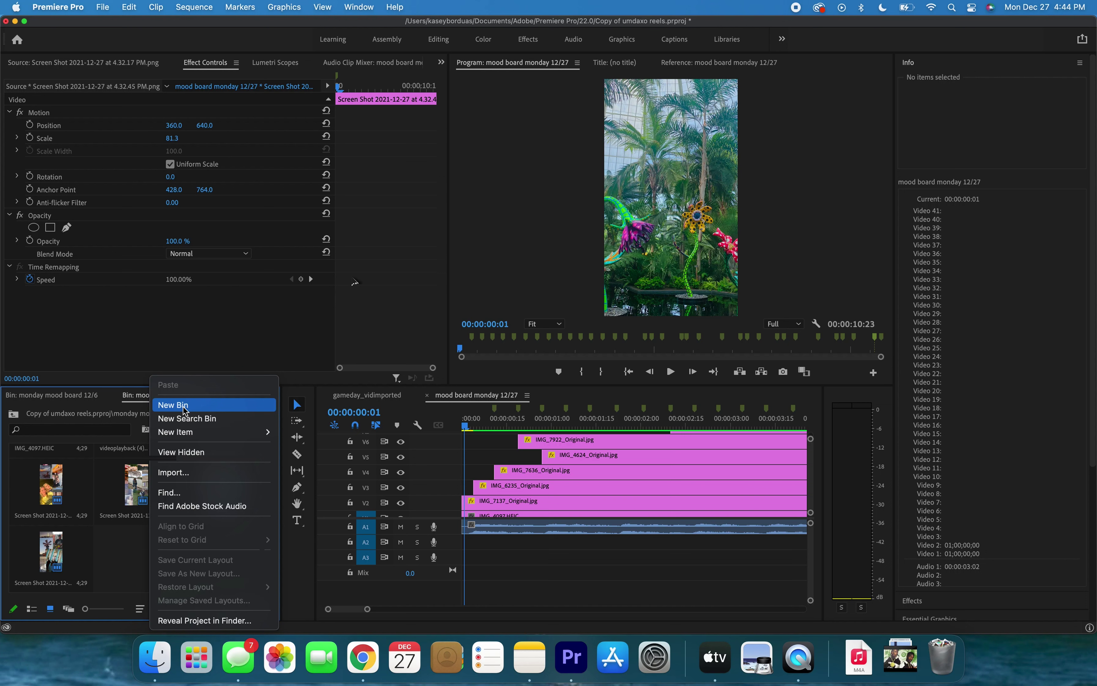
# - Create a new bin named 'filtered' and open it
pyautogui.click(169, 403)
pyautogui.press('BackSpace')
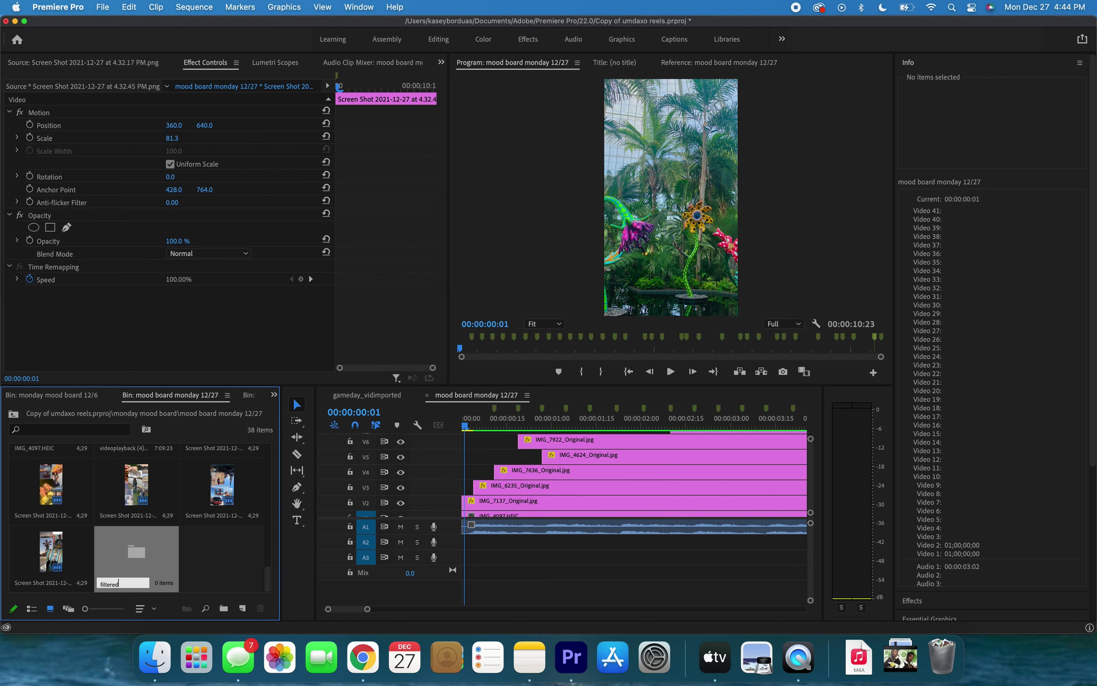
pyautogui.write('filtered')
pyautogui.press('Return')
pyautogui.click(130, 568)
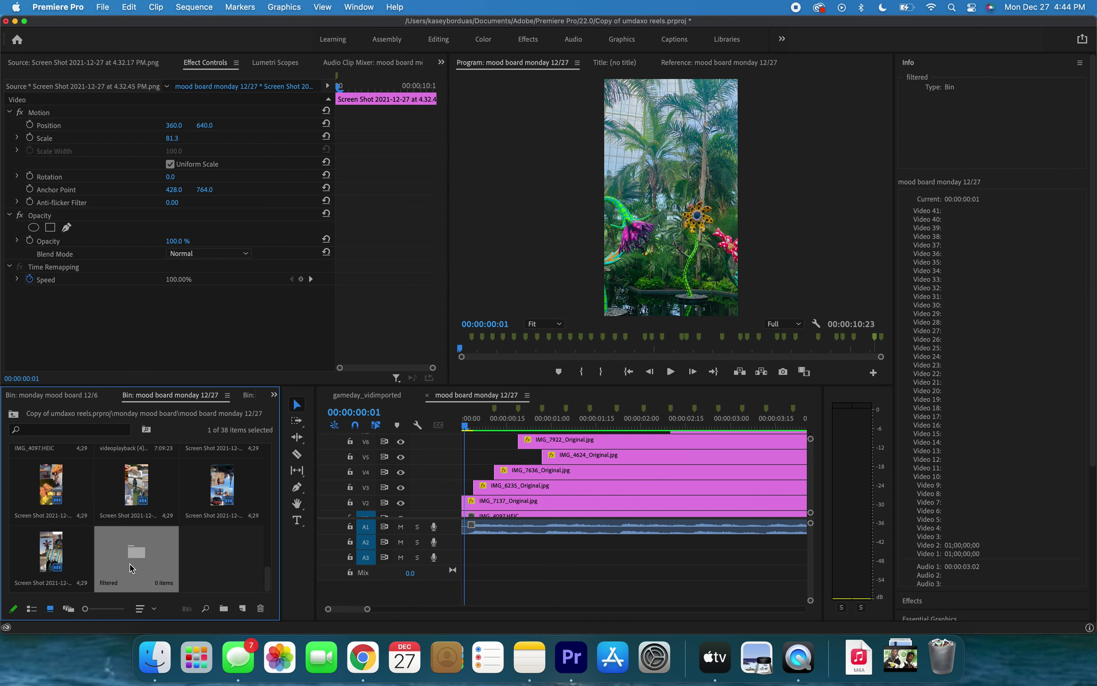
pyautogui.doubleClick(131, 569)
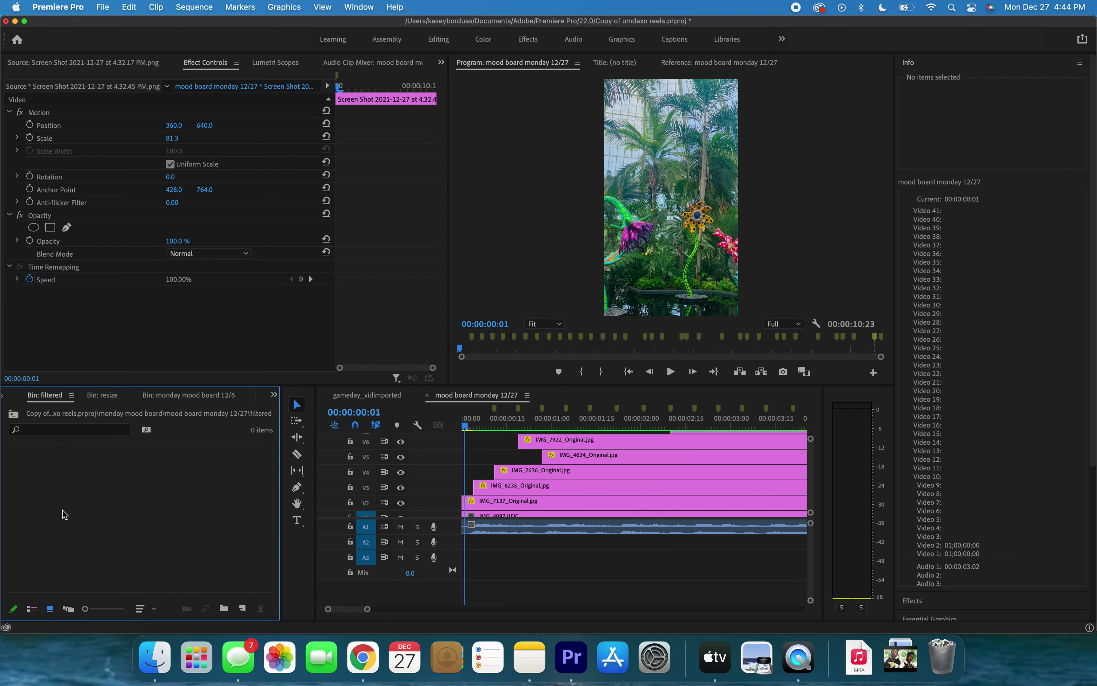
# - Start a new sequence and set its editing mode to Custom
pyautogui.click(103, 7)
pyautogui.moveTo(195, 25)
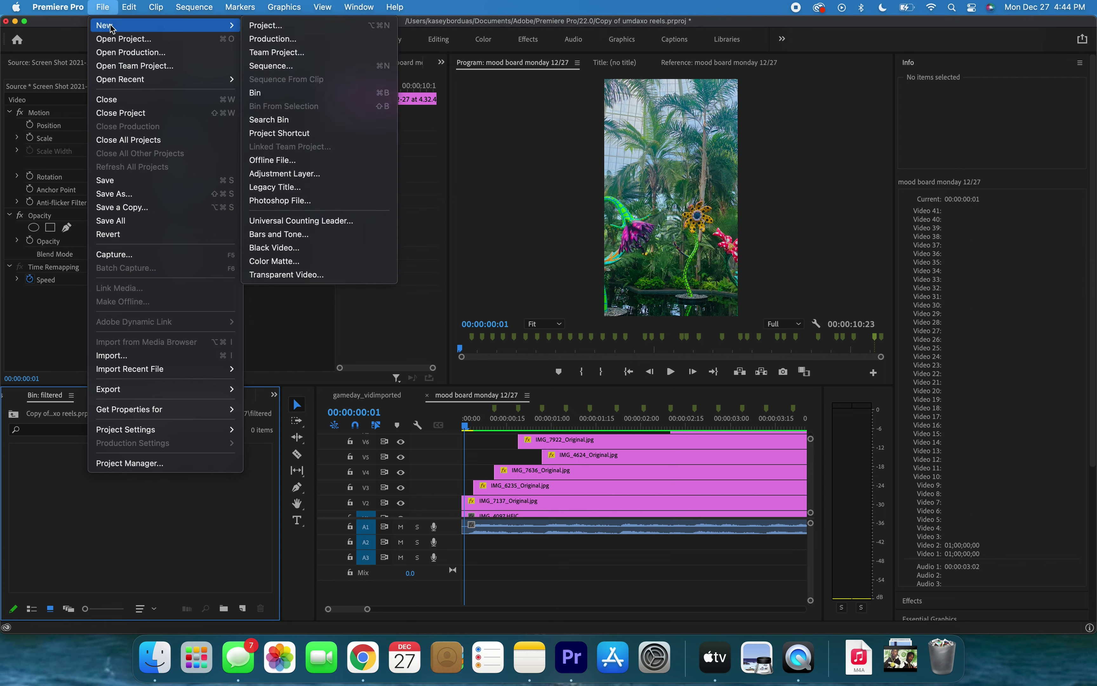
pyautogui.click(306, 68)
pyautogui.click(422, 131)
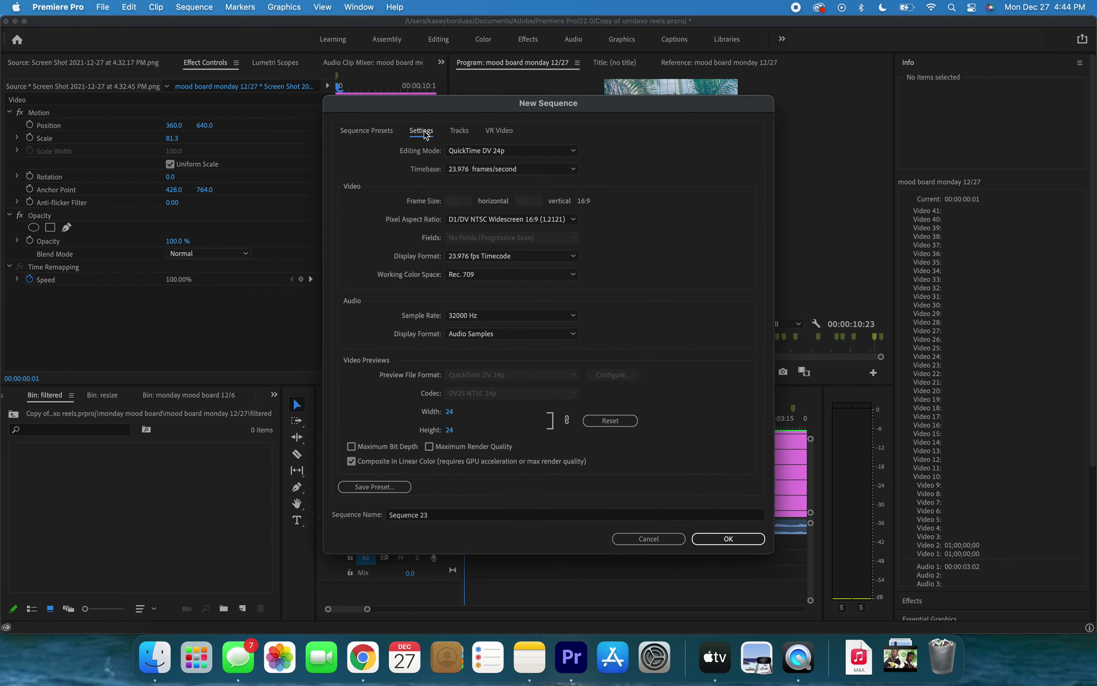
pyautogui.click(507, 151)
pyautogui.click(481, 164)
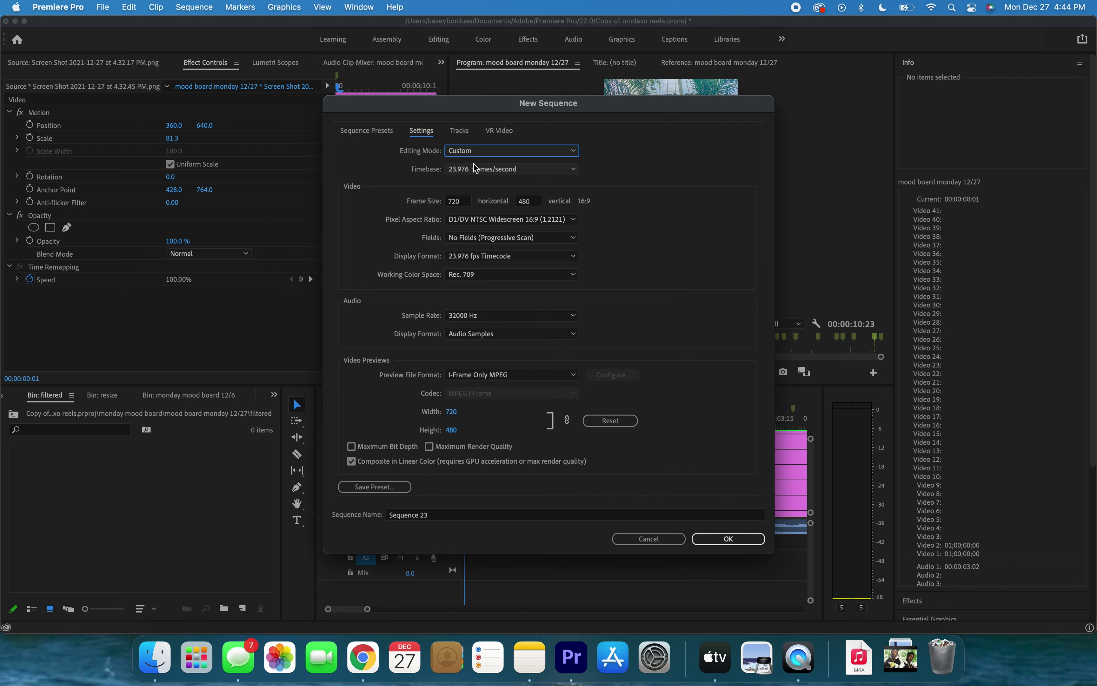
# - Set the frame size to 1080x1920 with Square Pixels and create the sequence
pyautogui.click(460, 204)
pyautogui.write('10')
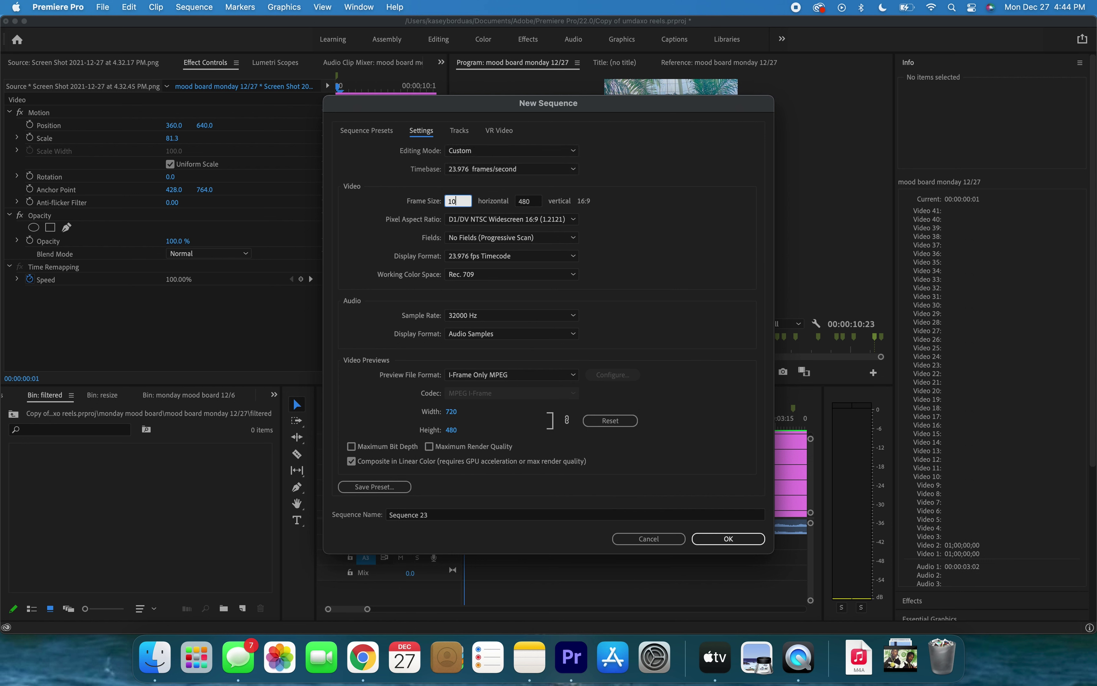
pyautogui.write('20')
pyautogui.click(530, 204)
pyautogui.write('19')
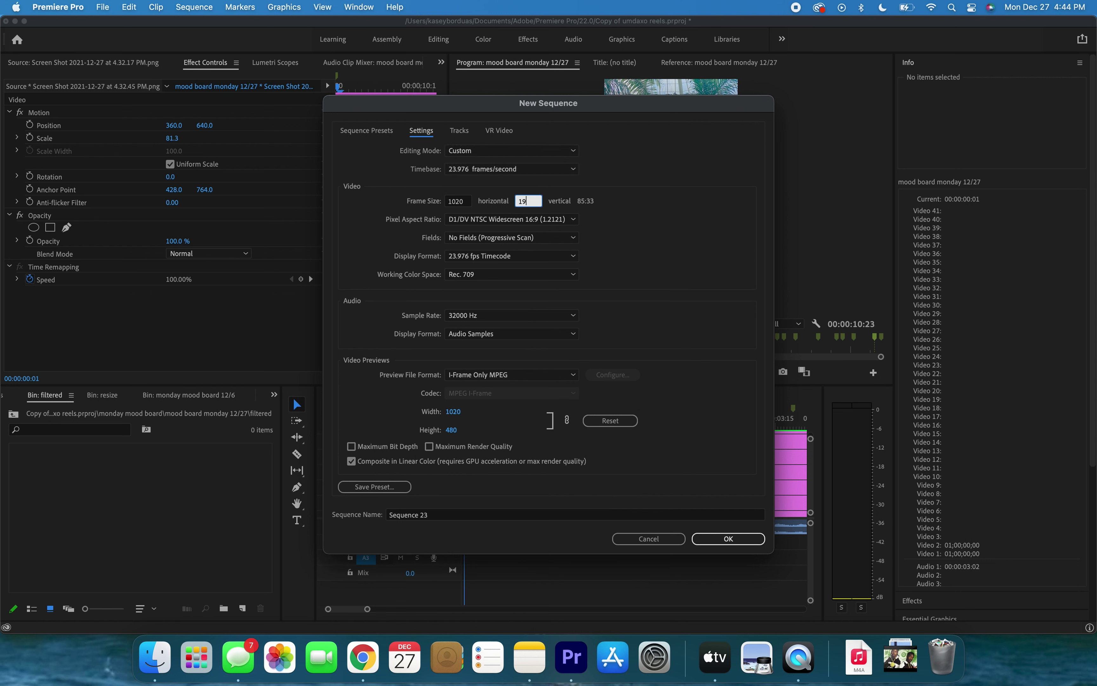
pyautogui.click(465, 205)
pyautogui.write('10')
pyautogui.click(538, 209)
pyautogui.click(529, 203)
pyautogui.click(510, 219)
pyautogui.click(509, 230)
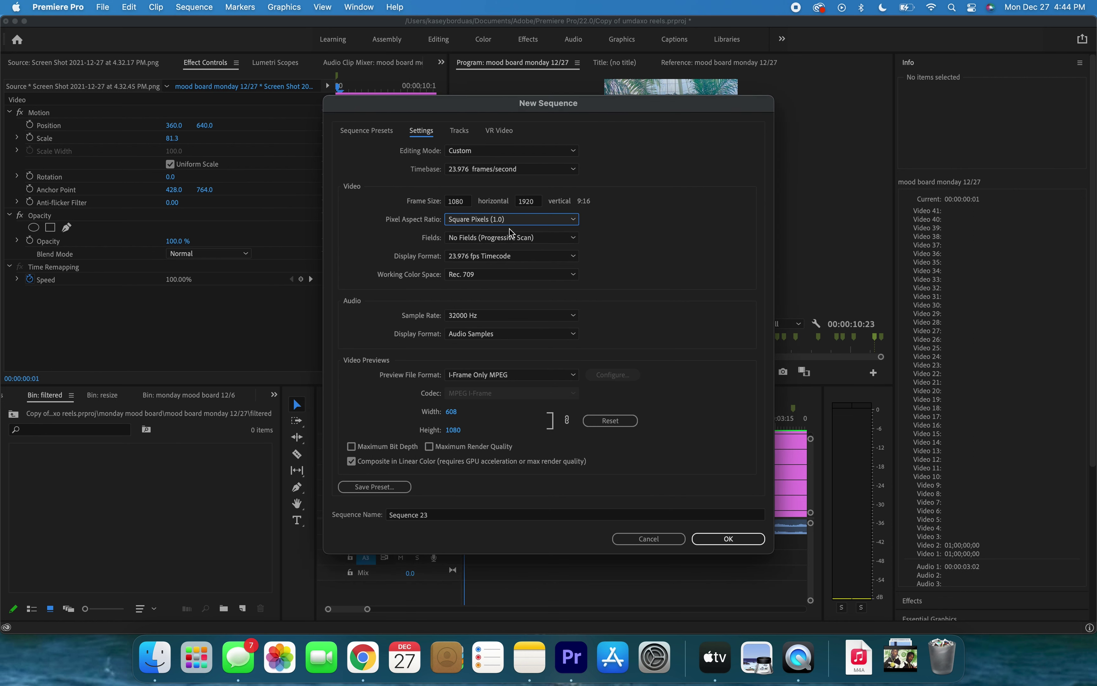
pyautogui.click(729, 538)
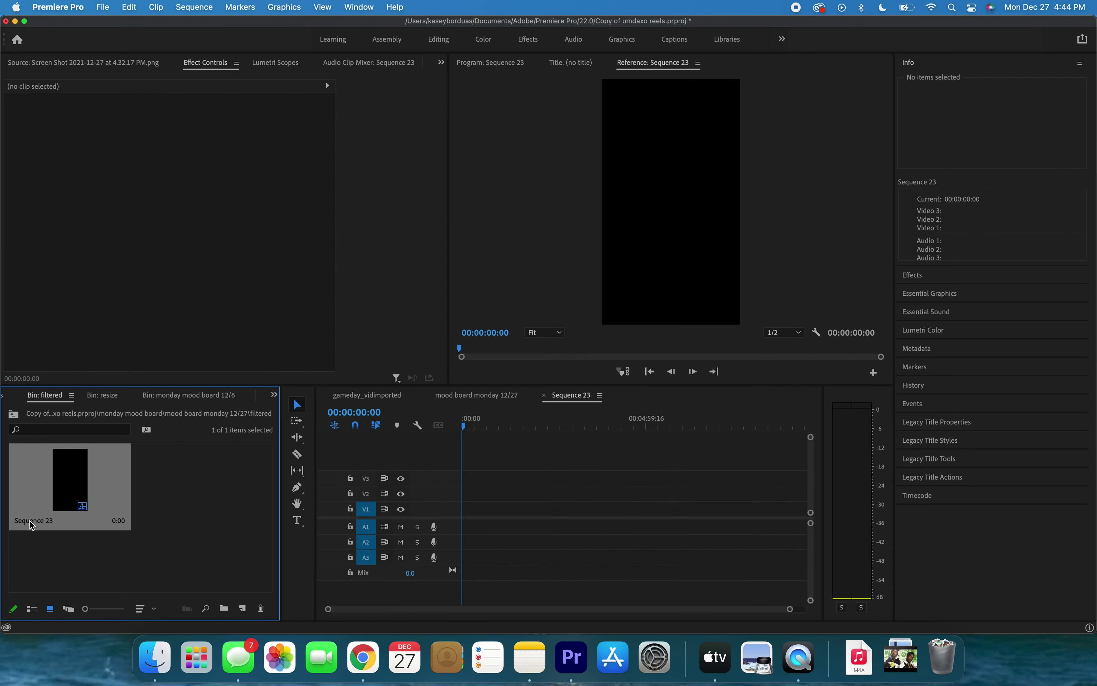
# - Rename Sequence 23 to 'mood board monday 12-27 (filtered)'
pyautogui.click(30, 520)
pyautogui.write('mood board monday 12-')
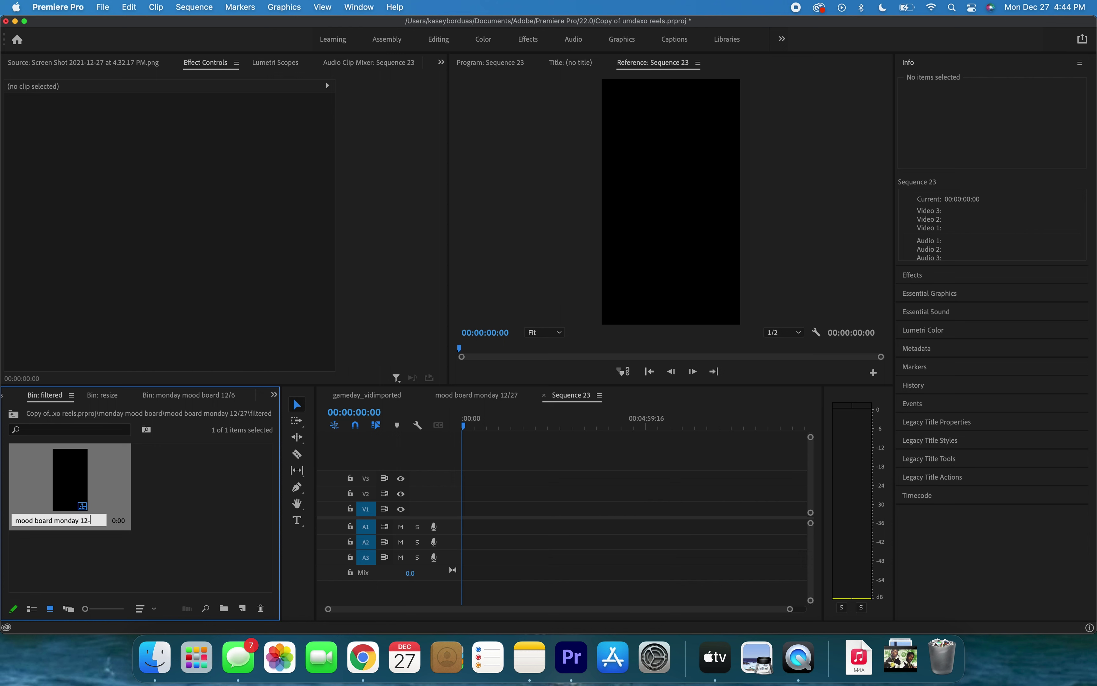
pyautogui.write('27 (filtered)')
pyautogui.press('Return')
pyautogui.click(168, 550)
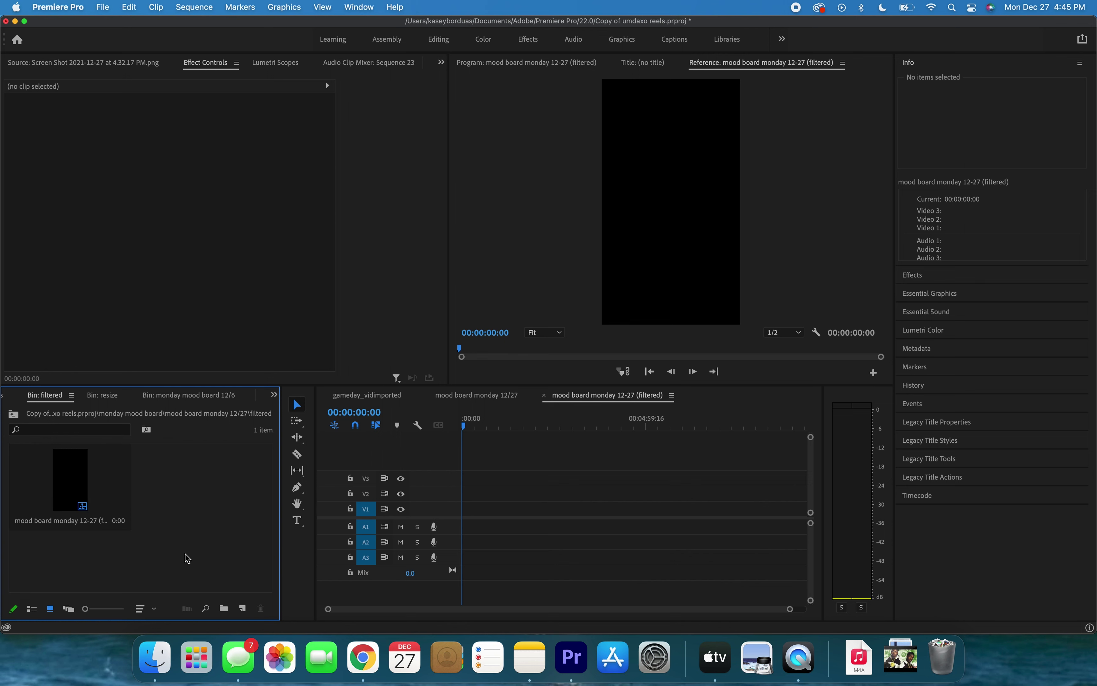
# - Import mood board monday 12-27.mp4 from the done ones folder
pyautogui.click(109, 6)
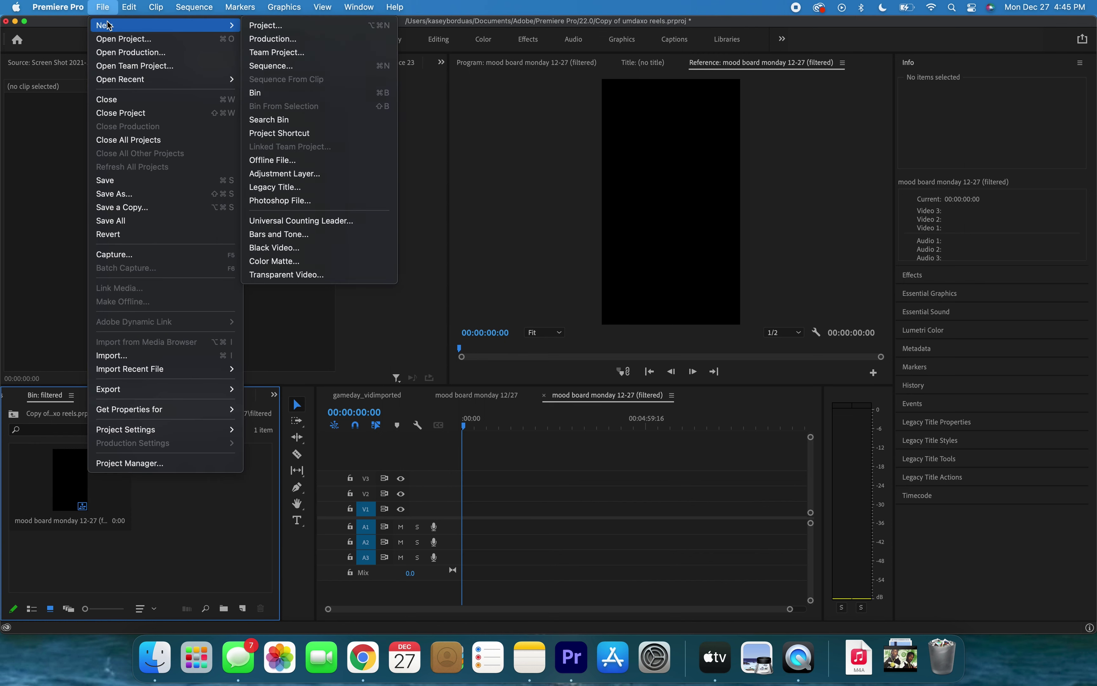
pyautogui.press('Escape')
pyautogui.click(101, 6)
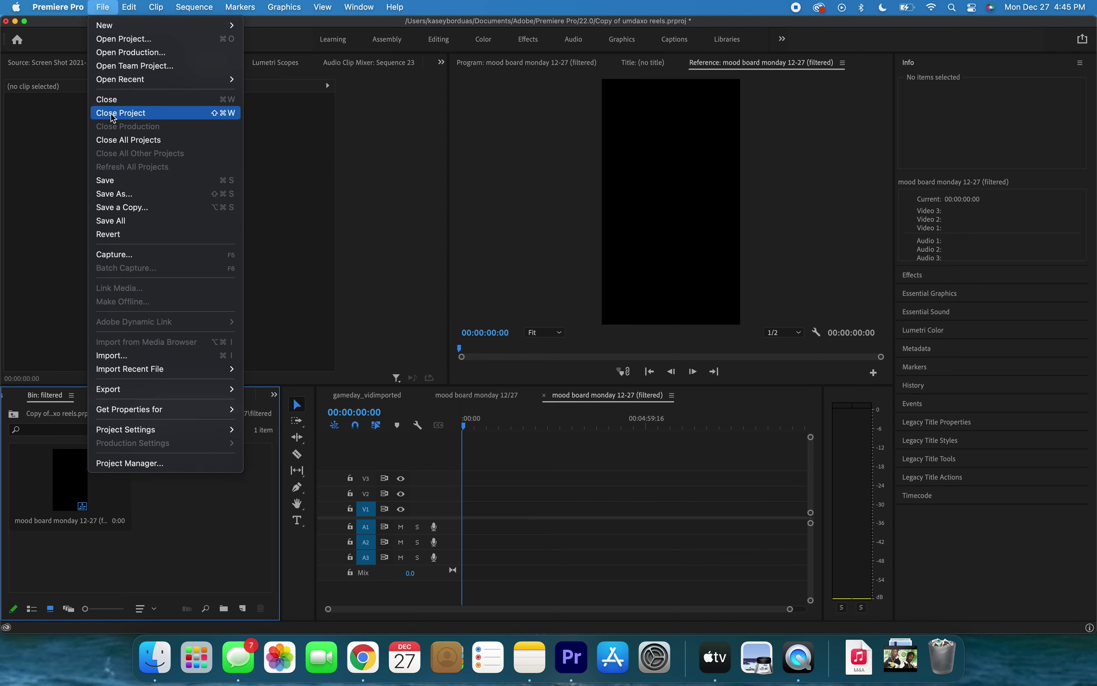
pyautogui.click(127, 357)
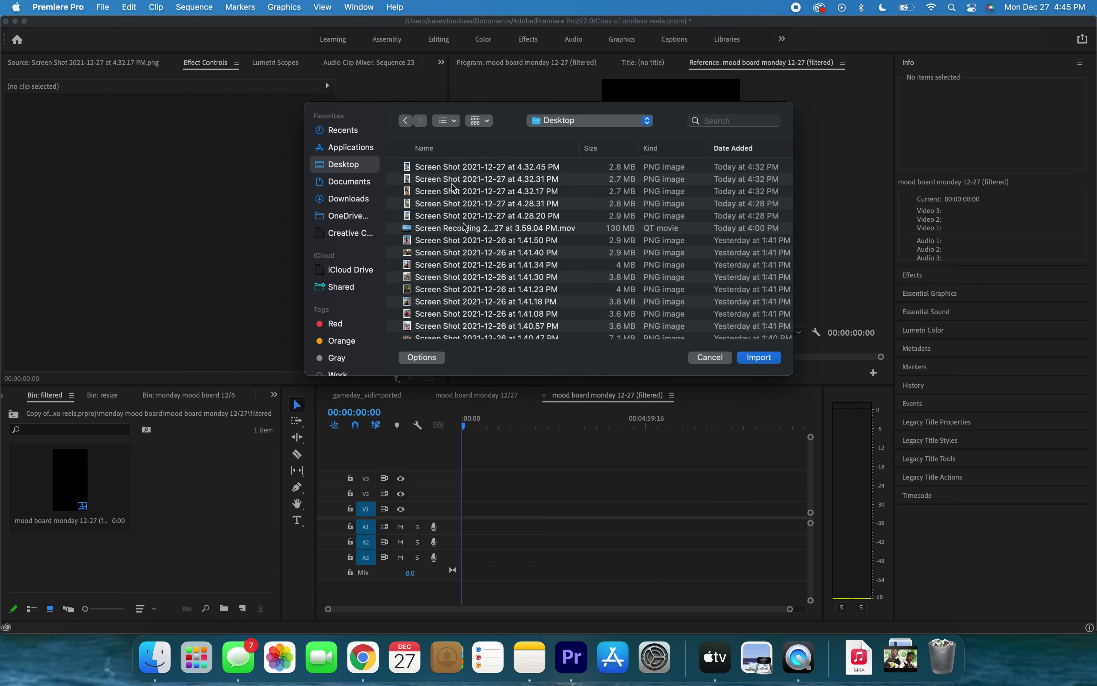
pyautogui.click(552, 121)
pyautogui.click(553, 211)
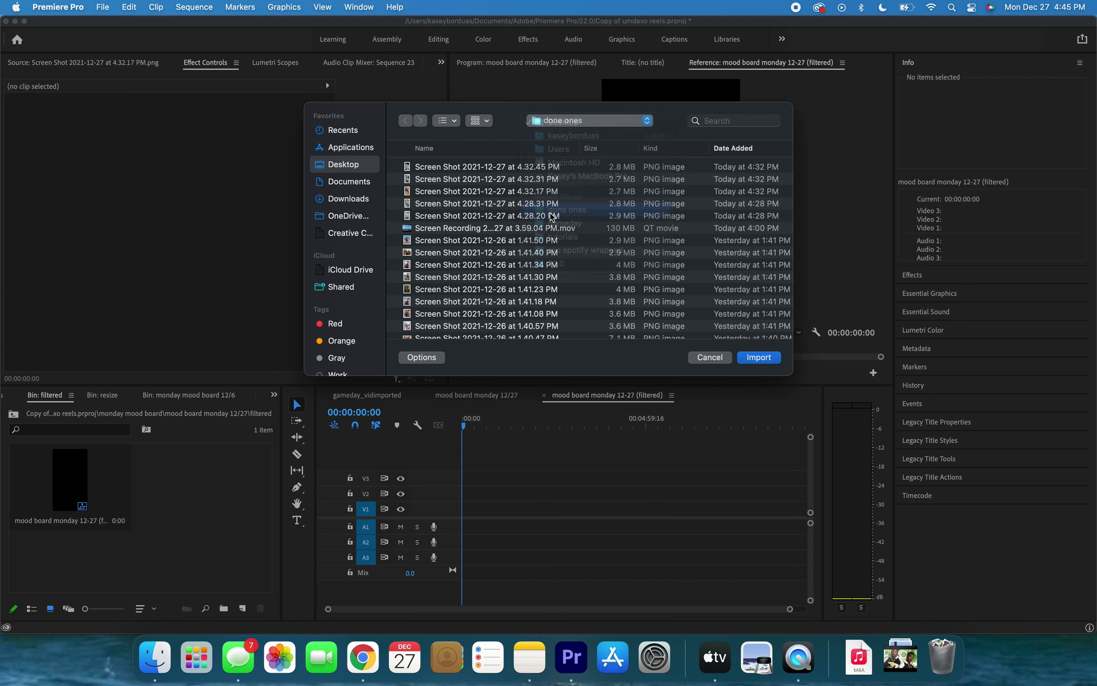
pyautogui.click(556, 123)
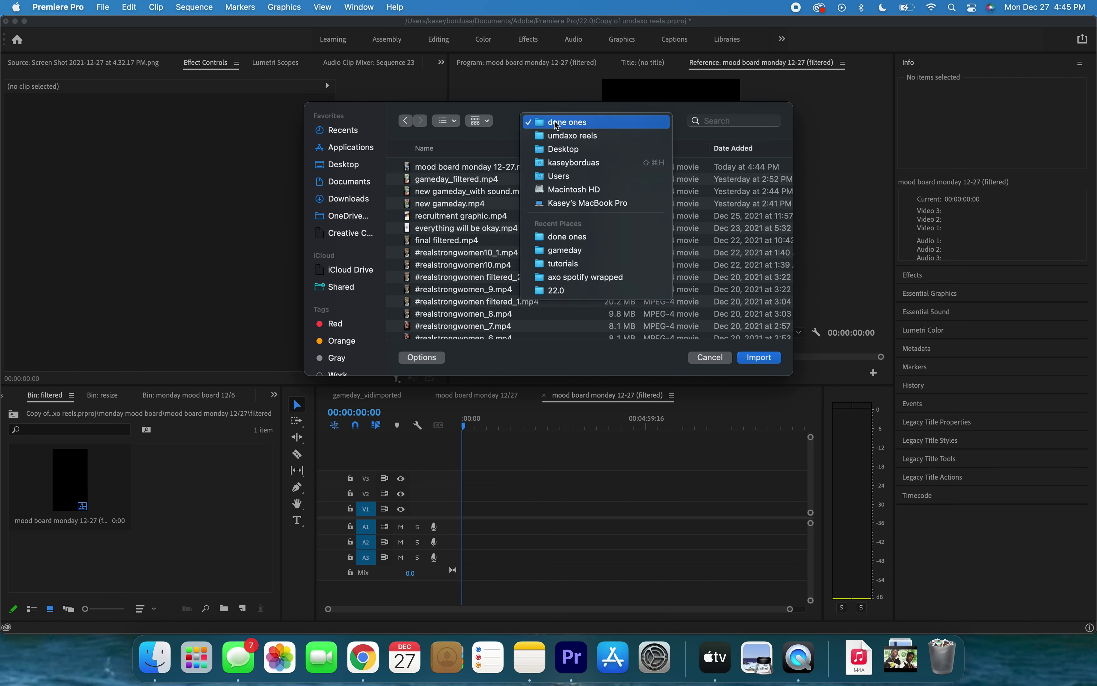
pyautogui.click(560, 119)
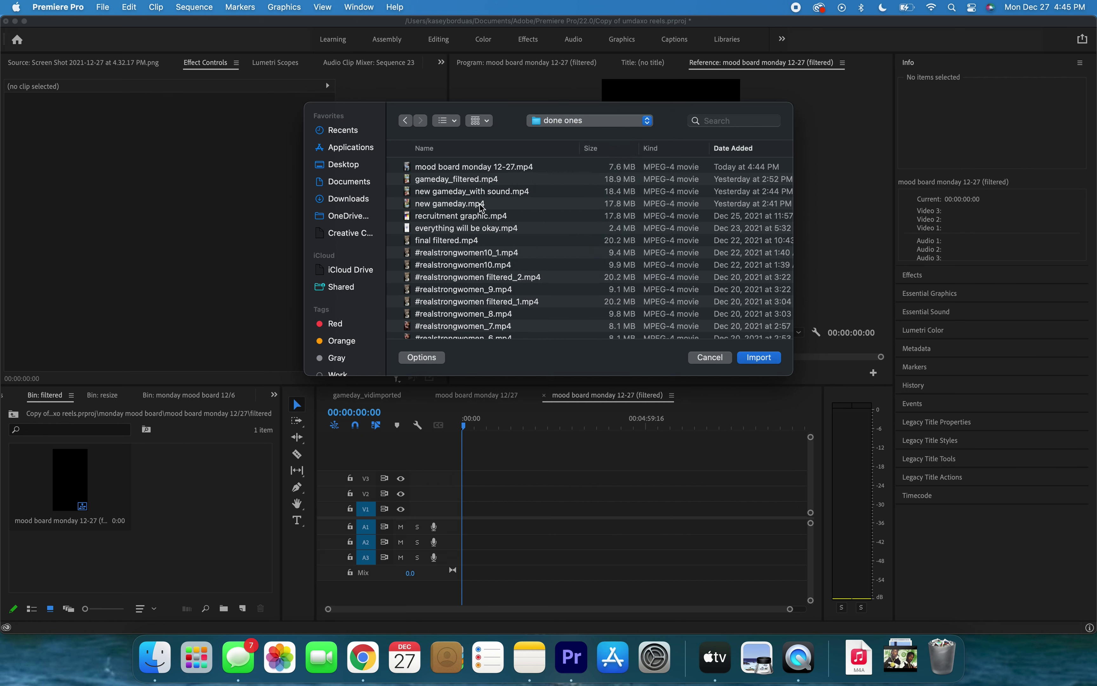
pyautogui.doubleClick(441, 170)
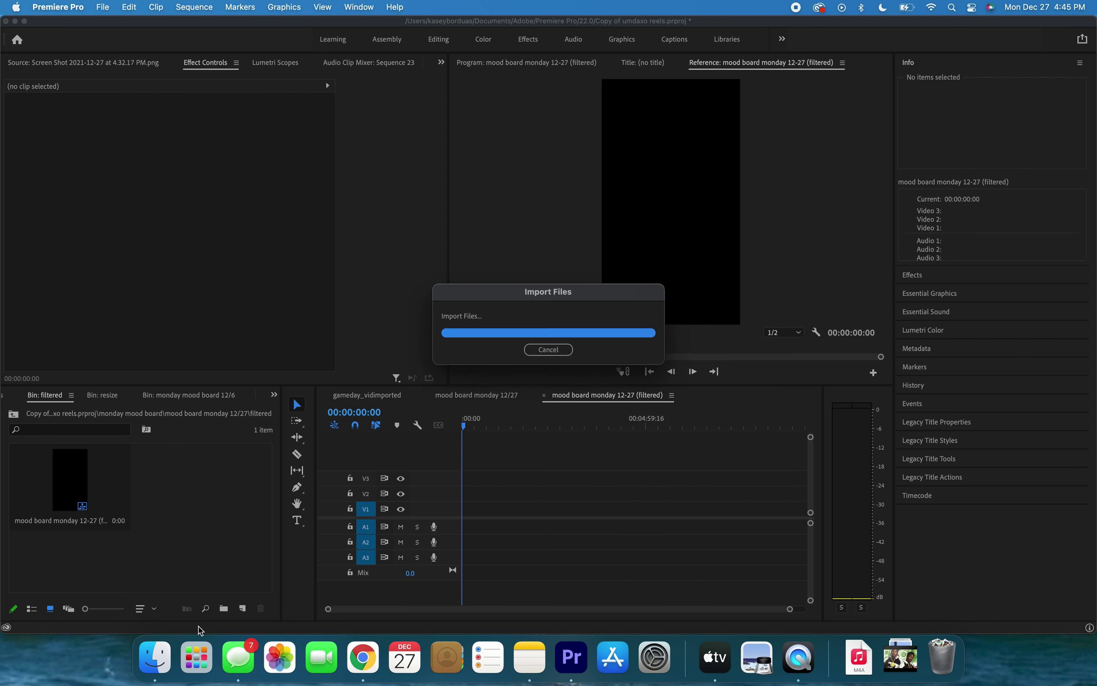
# - Drop the mood board clip onto the timeline, keeping the sequence's vertical settings
pyautogui.moveTo(181, 498); pyautogui.dragTo(470, 509)
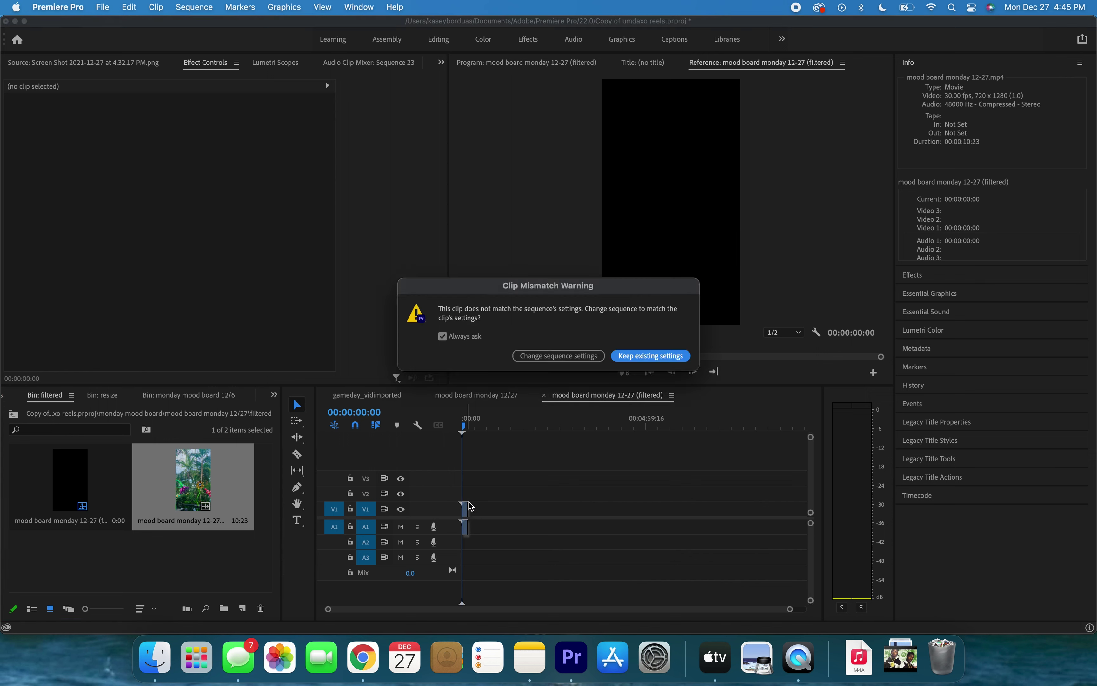
pyautogui.click(641, 358)
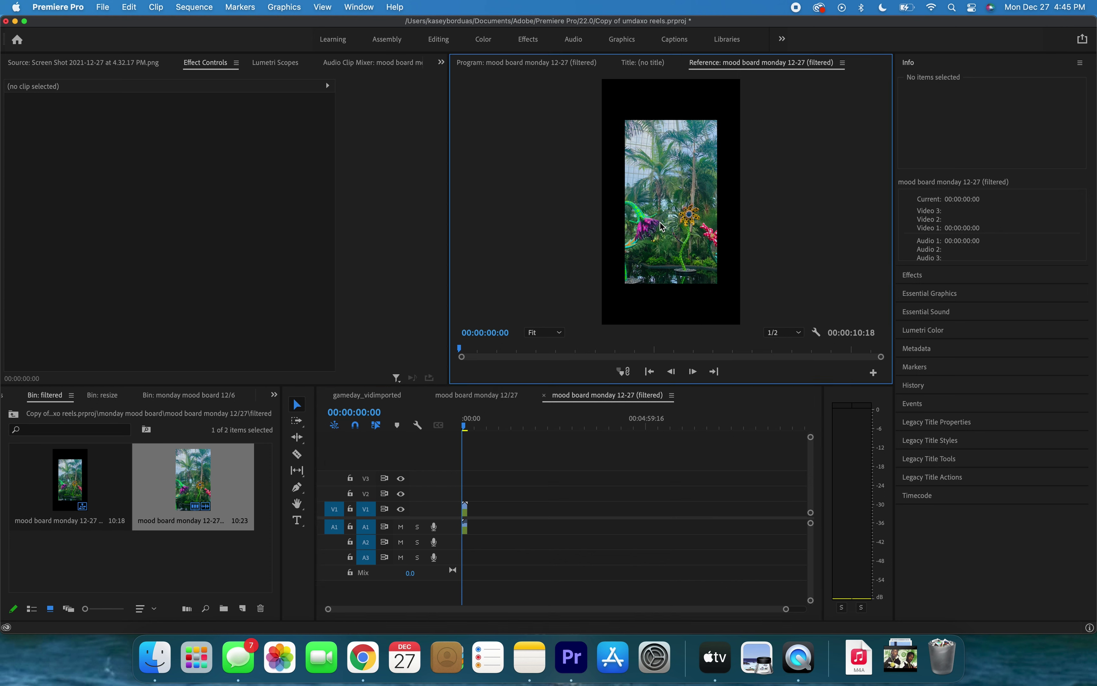
pyautogui.click(660, 250)
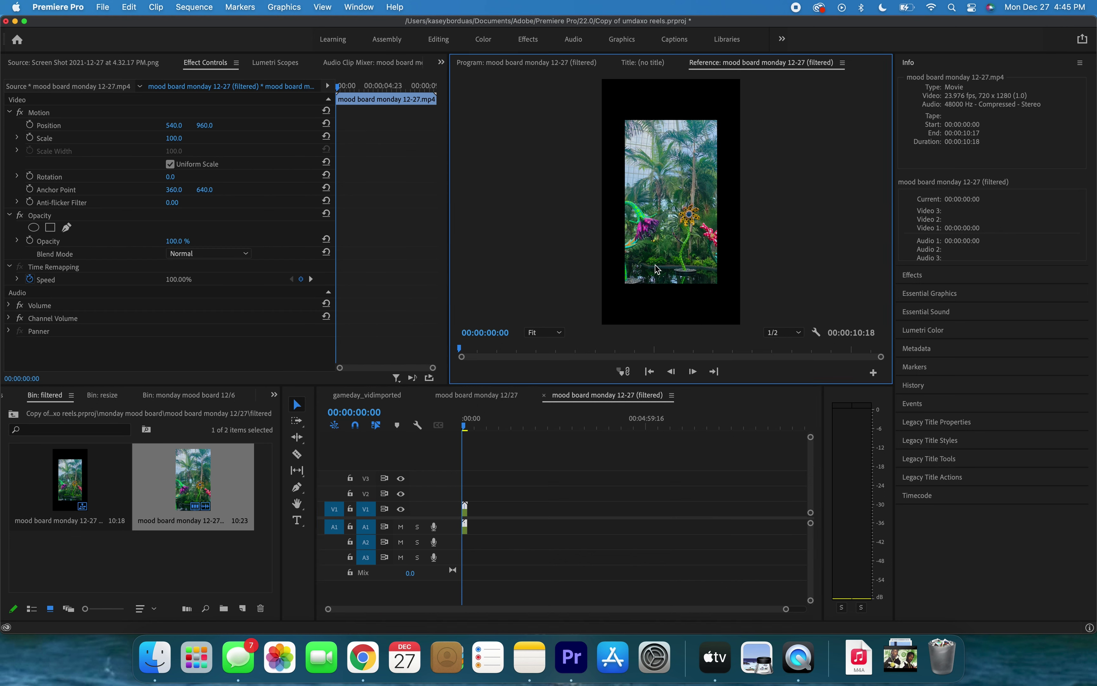
pyautogui.scroll(2, 659, 270)
pyautogui.scroll(5, 483, 500)
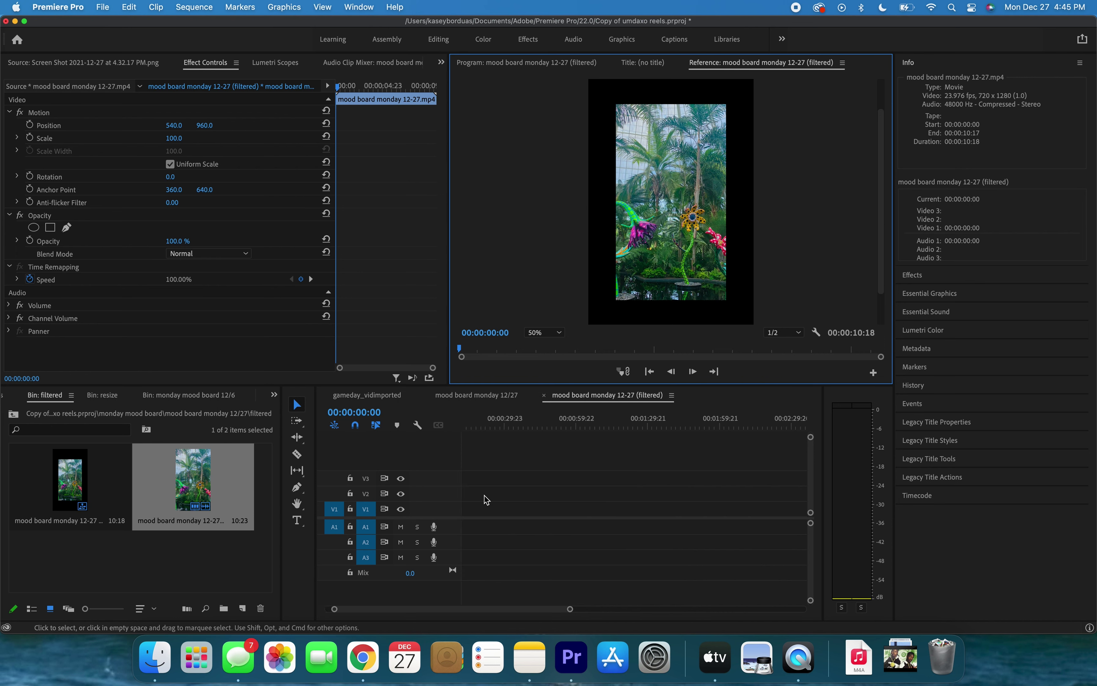
pyautogui.click(473, 474)
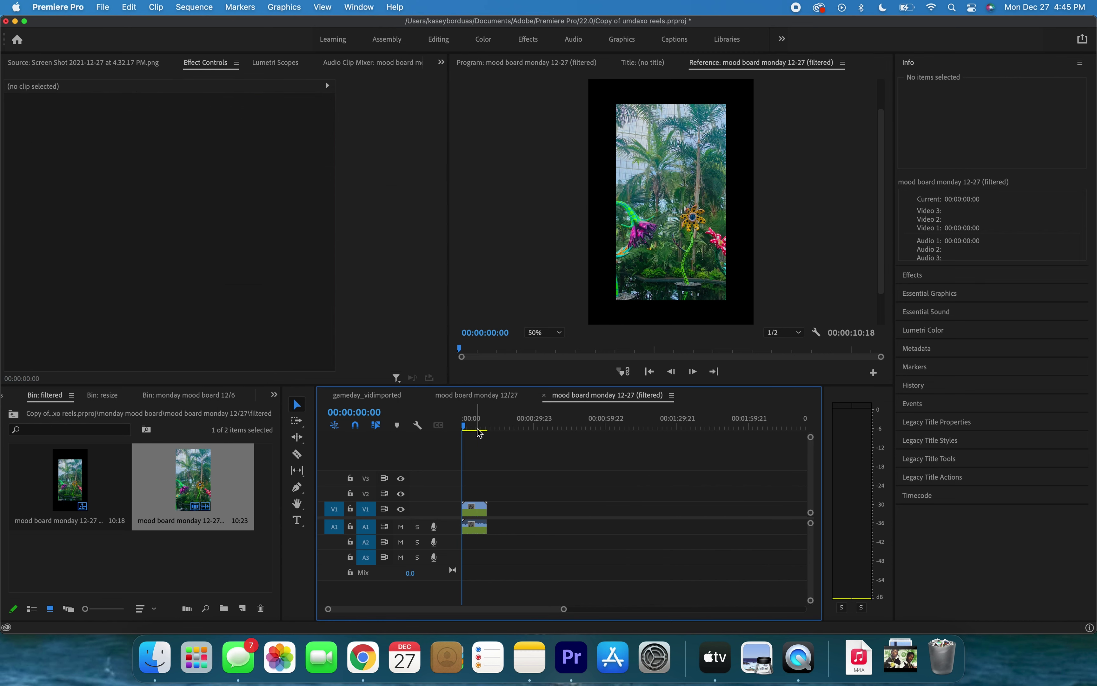
pyautogui.click(476, 428)
# - Scale the clip to 153.4 in the Program monitor so it fills the vertical frame
pyautogui.click(660, 186)
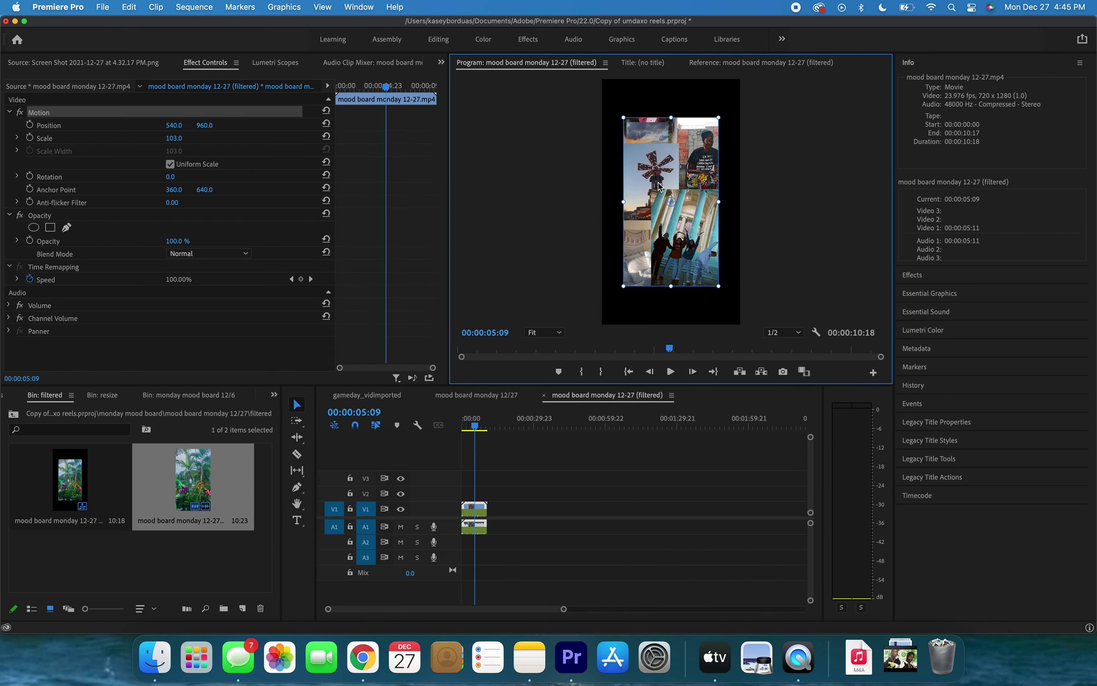
pyautogui.moveTo(726, 299); pyautogui.dragTo(743, 327)
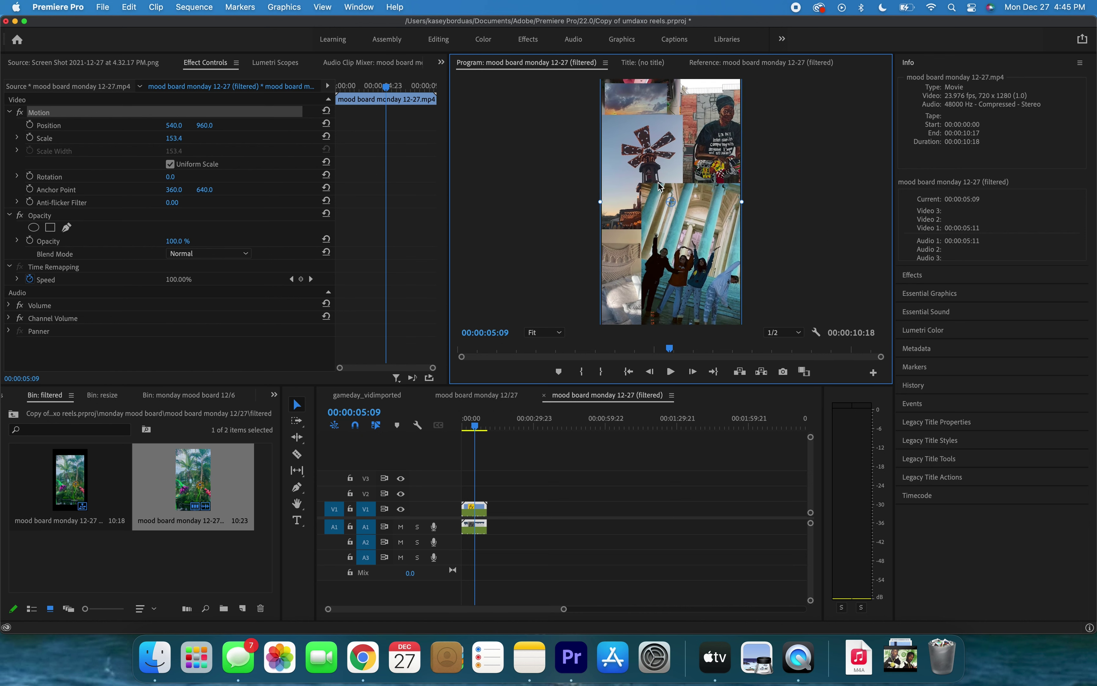
pyautogui.press('=')
pyautogui.press('=')
pyautogui.press('=')
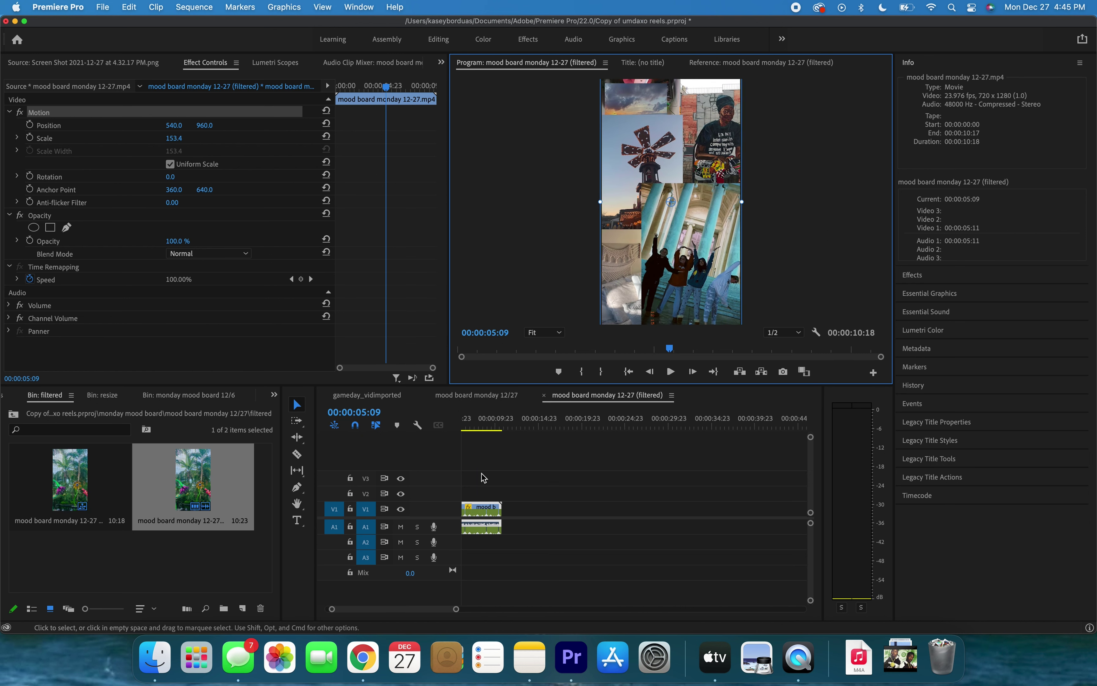
pyautogui.press('Home')
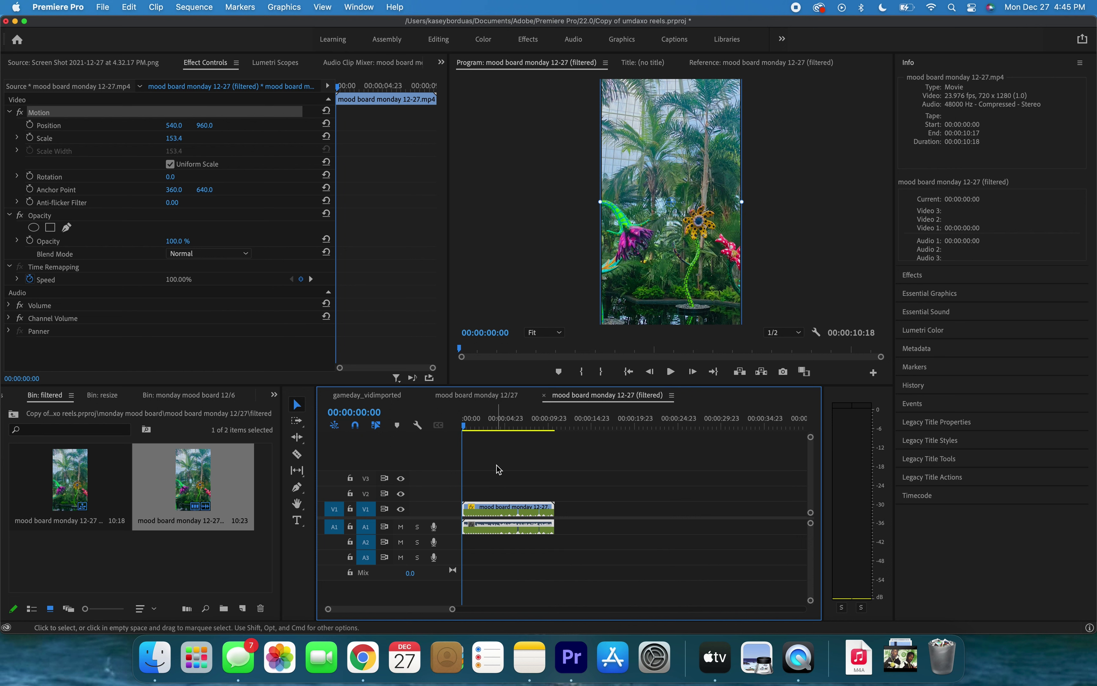
pyautogui.click(499, 468)
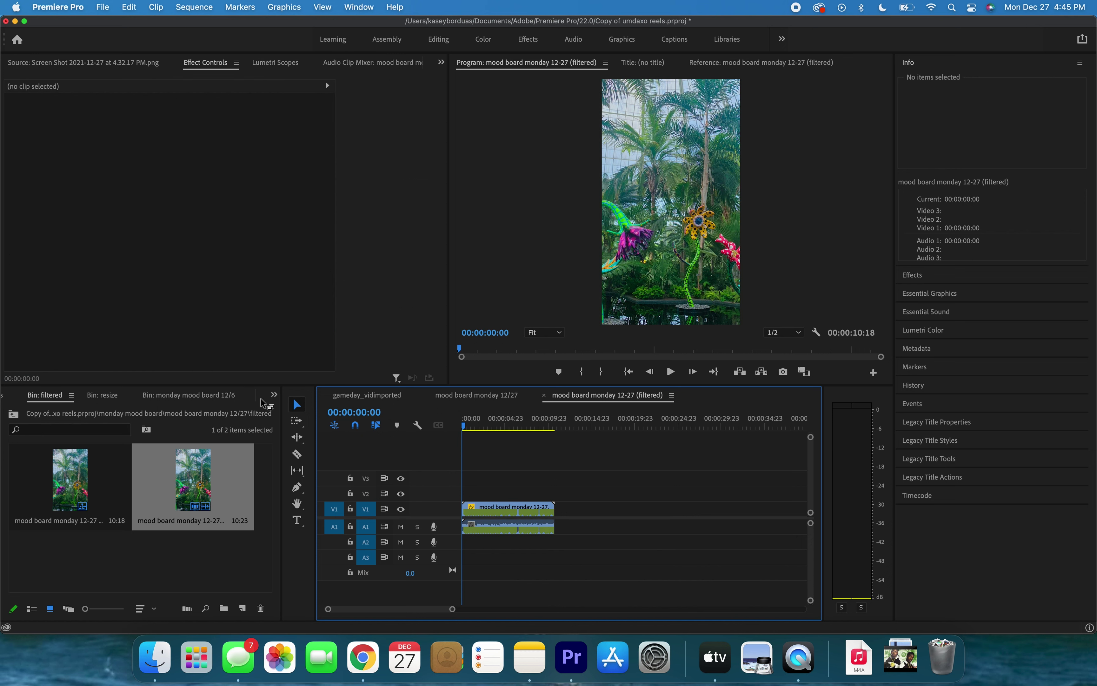
# - Browse the project bins to the mood board monday 12/20 filtered folder
pyautogui.click(275, 396)
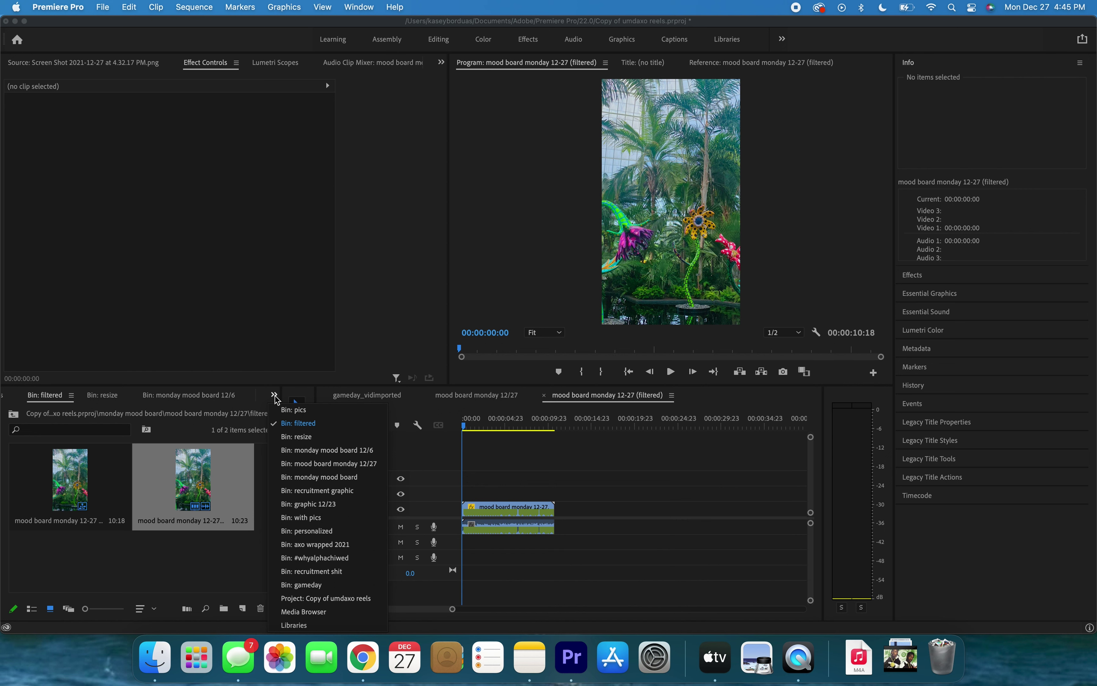
pyautogui.click(300, 451)
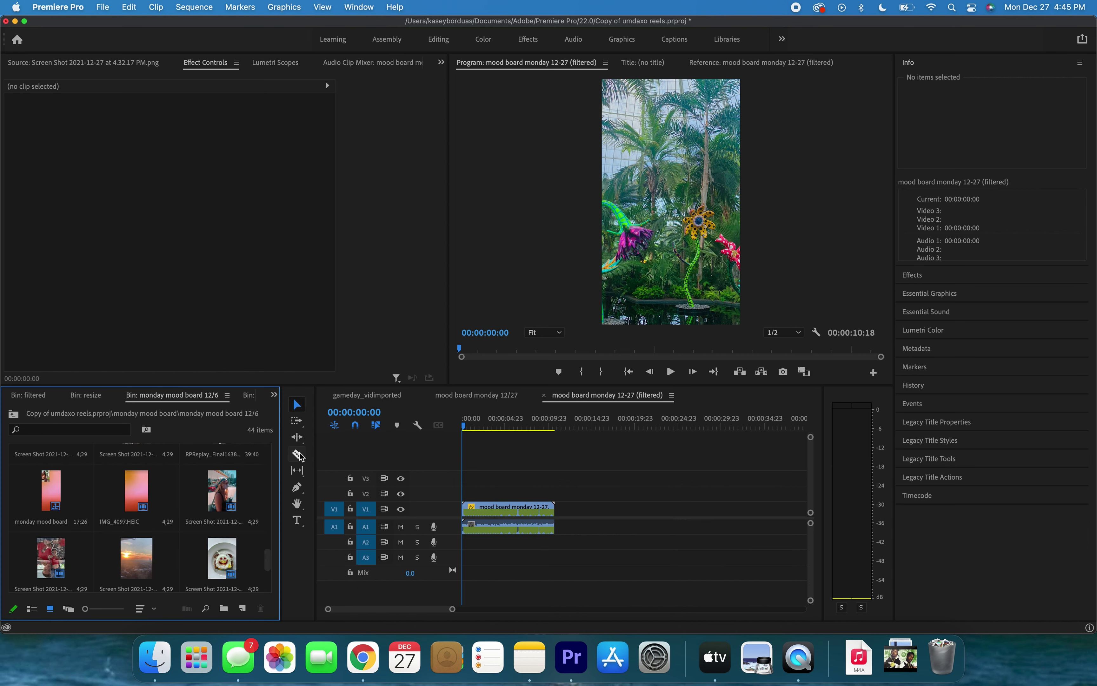
pyautogui.scroll(-5, 151, 546)
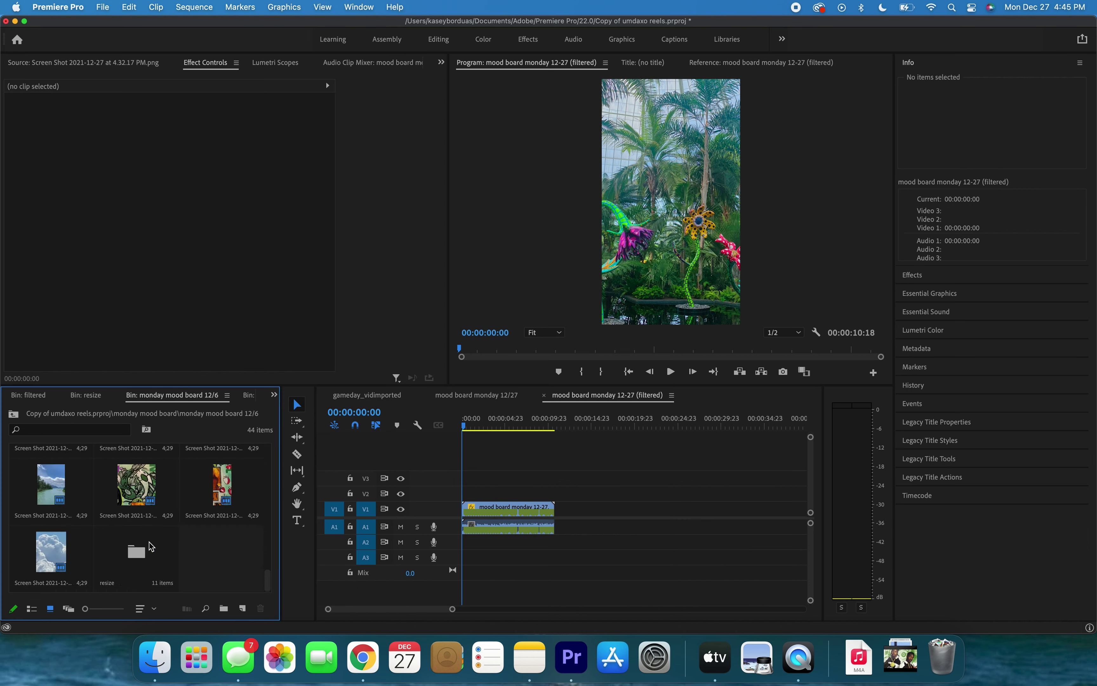
pyautogui.click(274, 395)
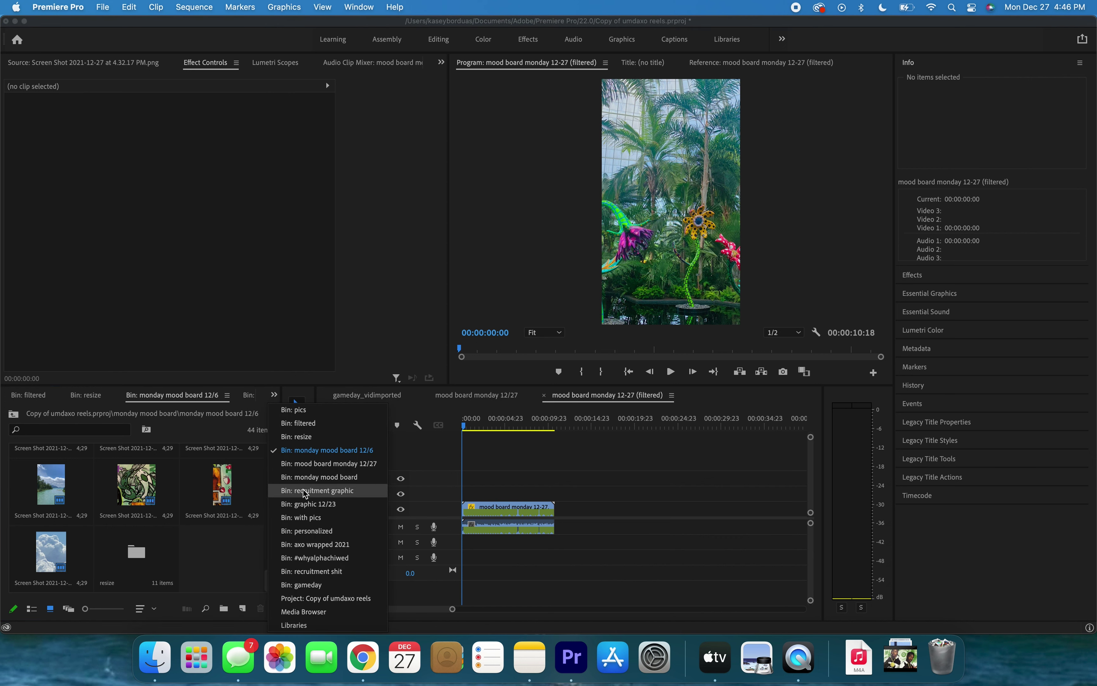
pyautogui.click(317, 477)
pyautogui.doubleClick(244, 485)
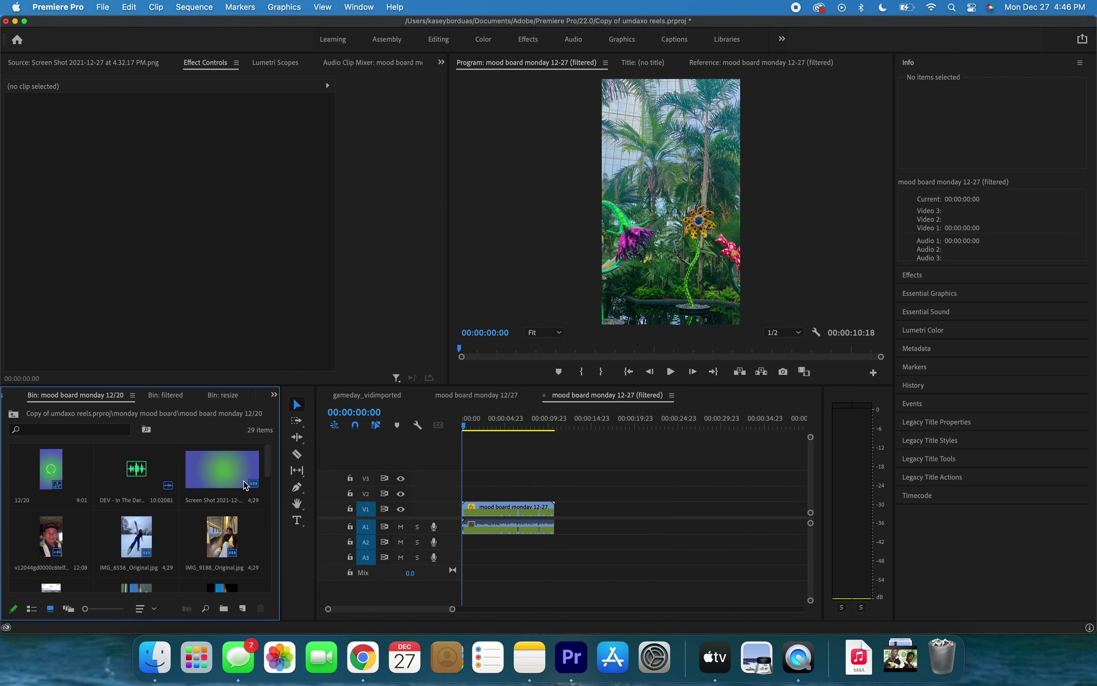
pyautogui.scroll(-10, 151, 485)
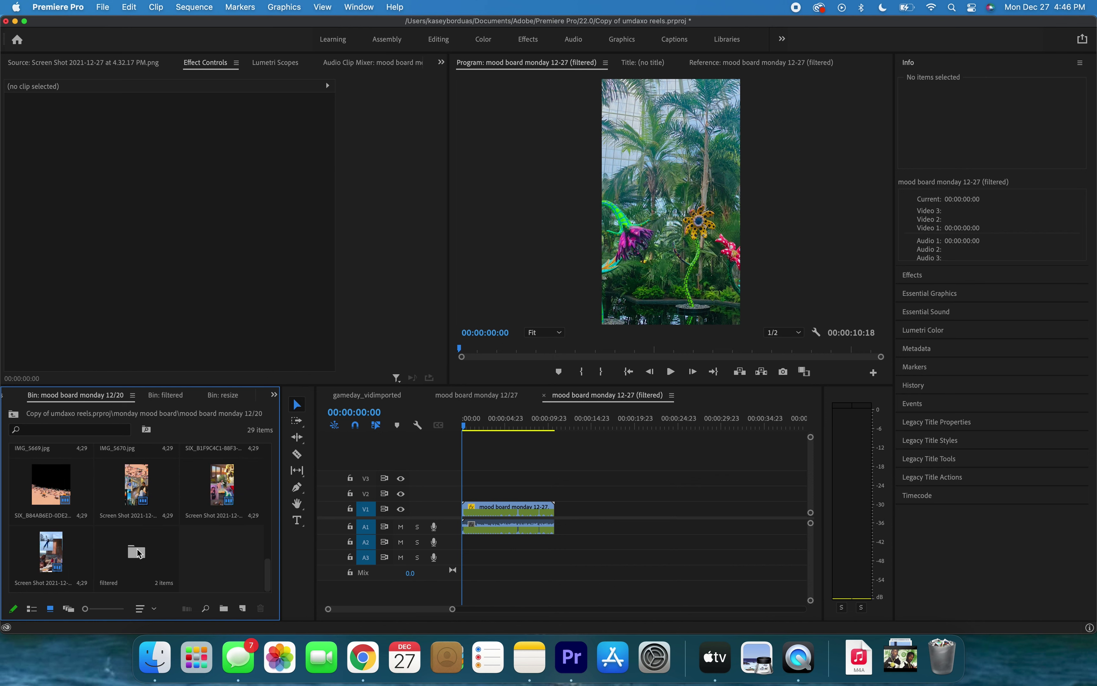
pyautogui.doubleClick(139, 553)
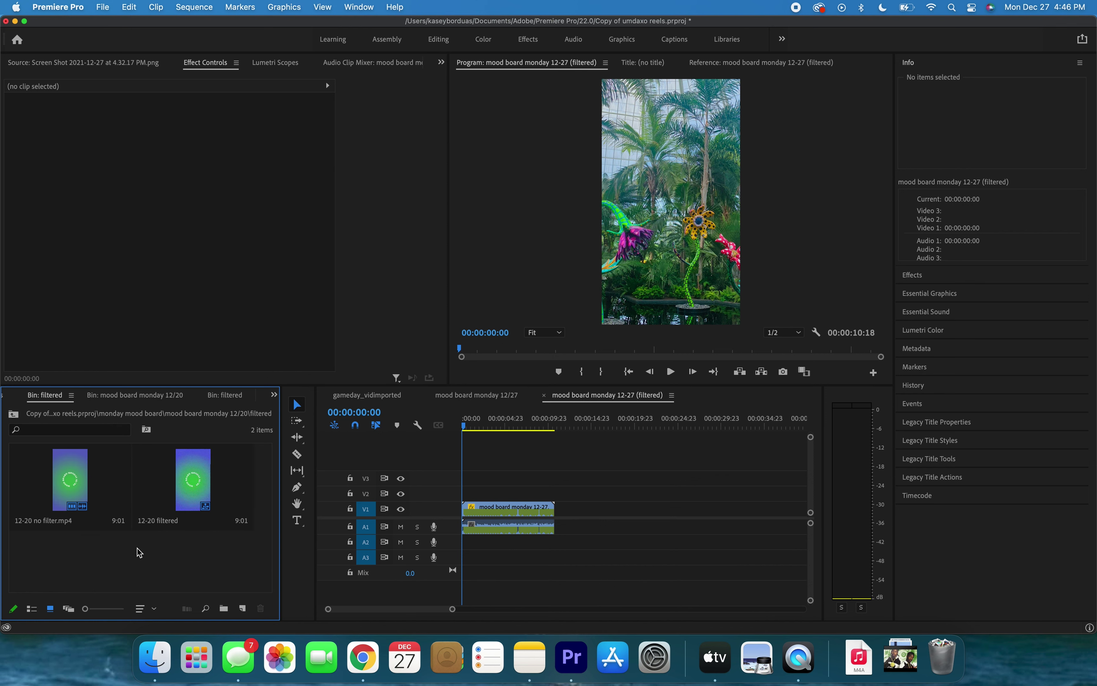
# - Open the 12-20 filtered sequence and select its adjustment layer
pyautogui.click(180, 489)
pyautogui.doubleClick(180, 489)
pyautogui.click(516, 493)
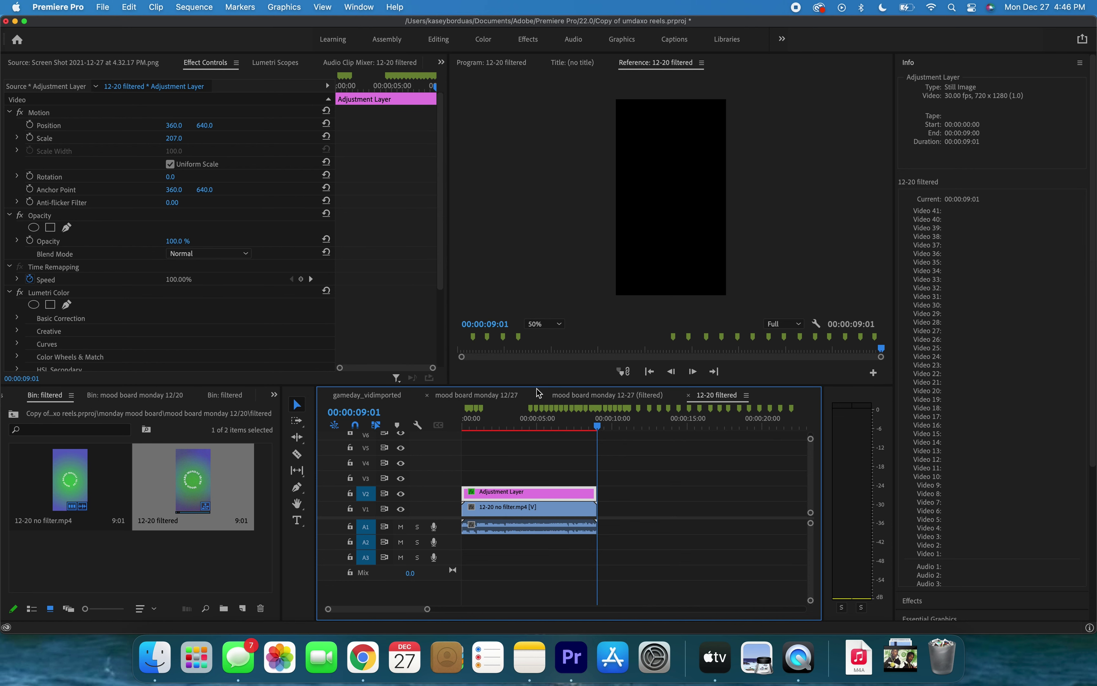
# - In the 12-27 (filtered) sequence, paste the adjustment layer onto track V2
pyautogui.click(563, 396)
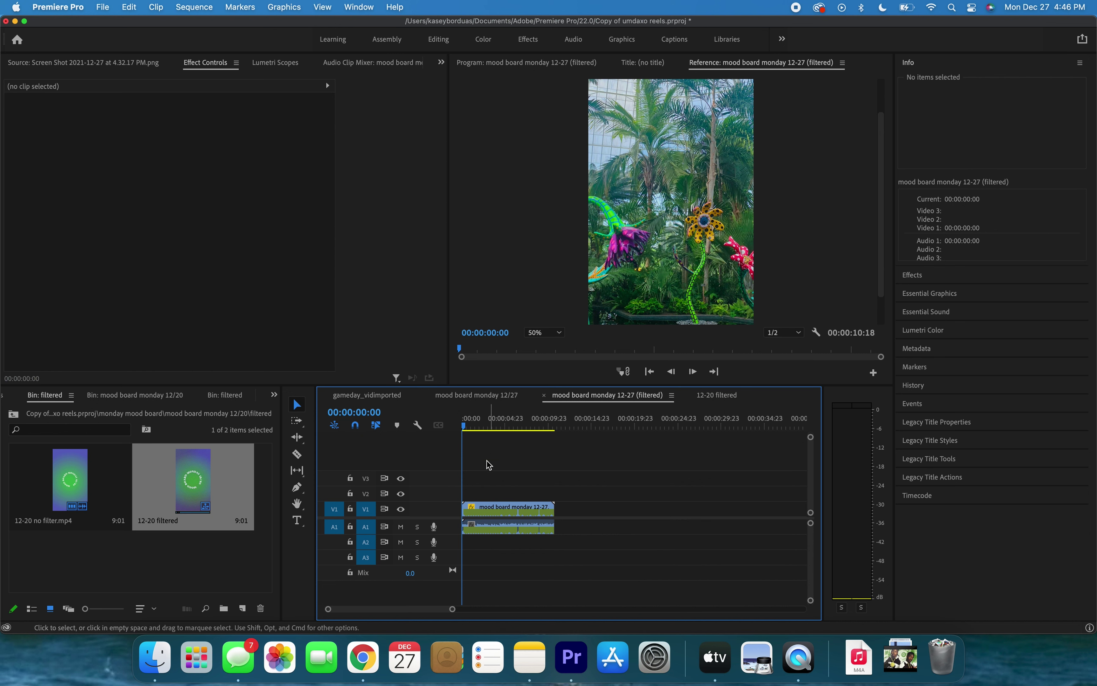
pyautogui.click(366, 509)
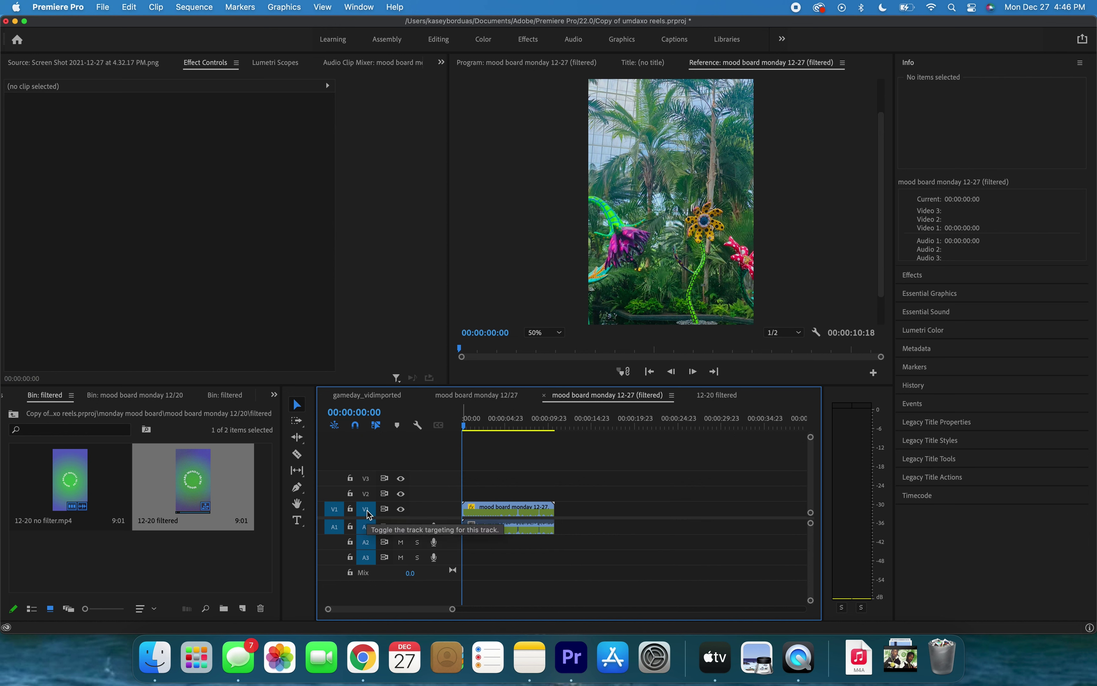
pyautogui.click(334, 509)
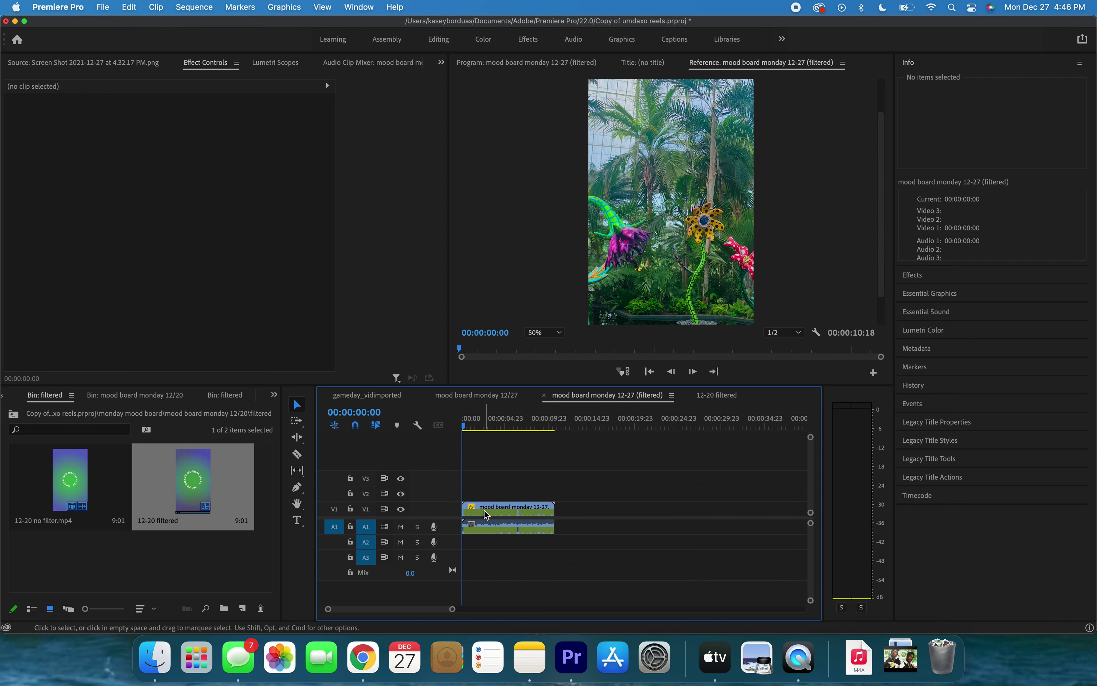
pyautogui.click(338, 491)
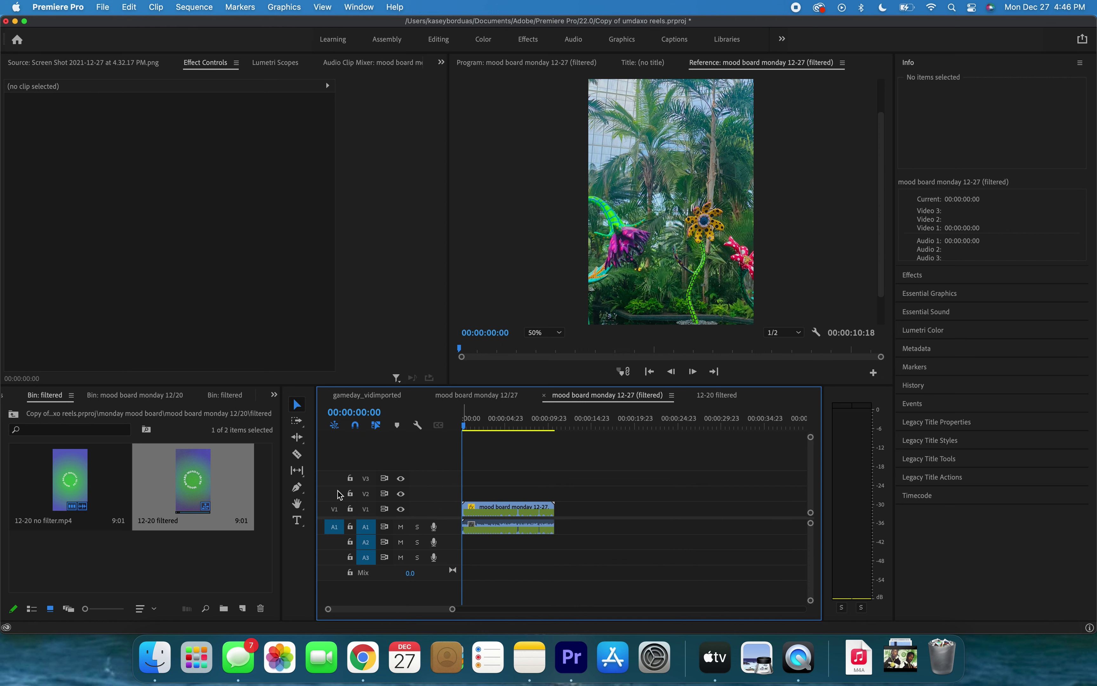
pyautogui.click(366, 496)
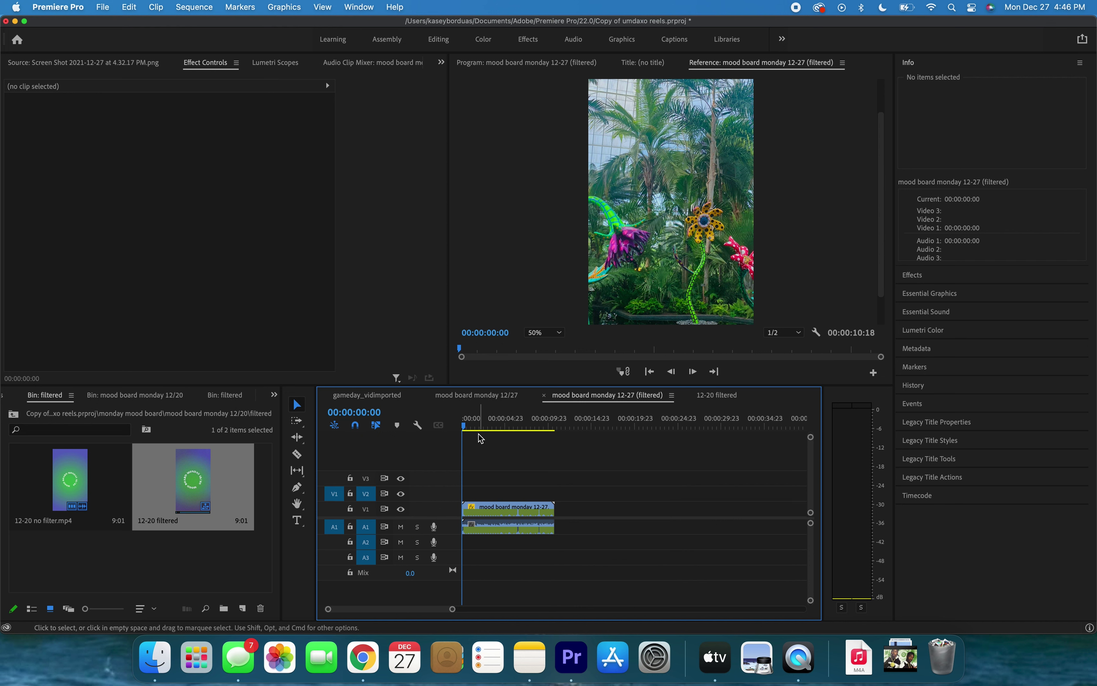
pyautogui.press('super+v')
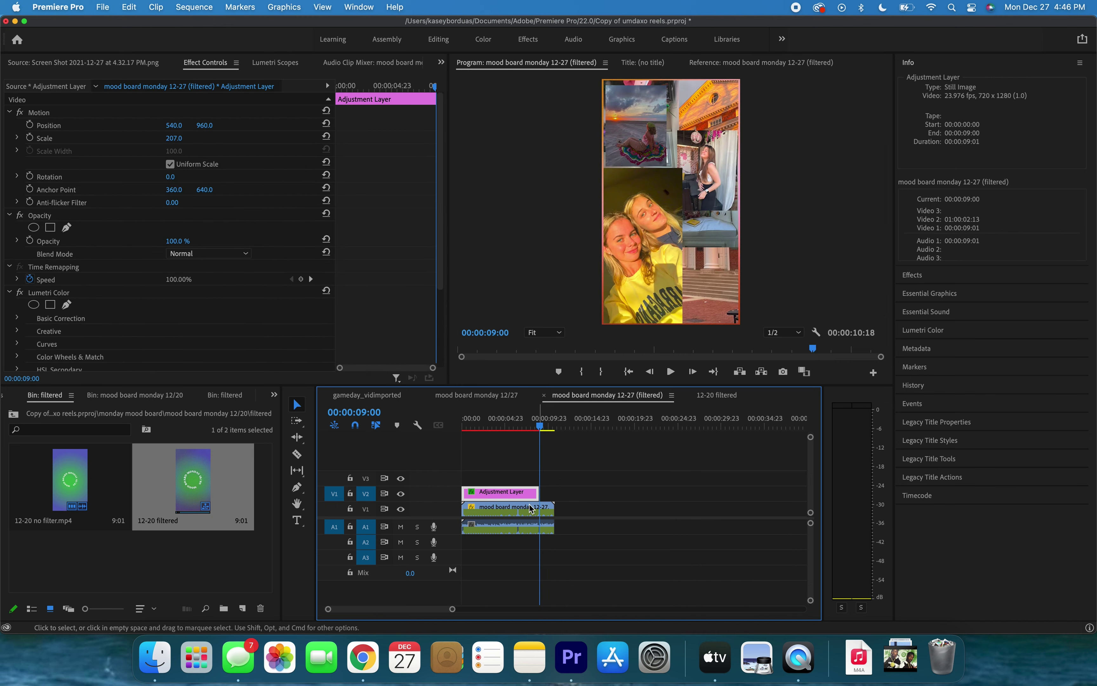
# - Extend the adjustment layer to the clip's end and scrub back to check coverage
pyautogui.moveTo(539, 492); pyautogui.dragTo(548, 491)
pyautogui.press('=')
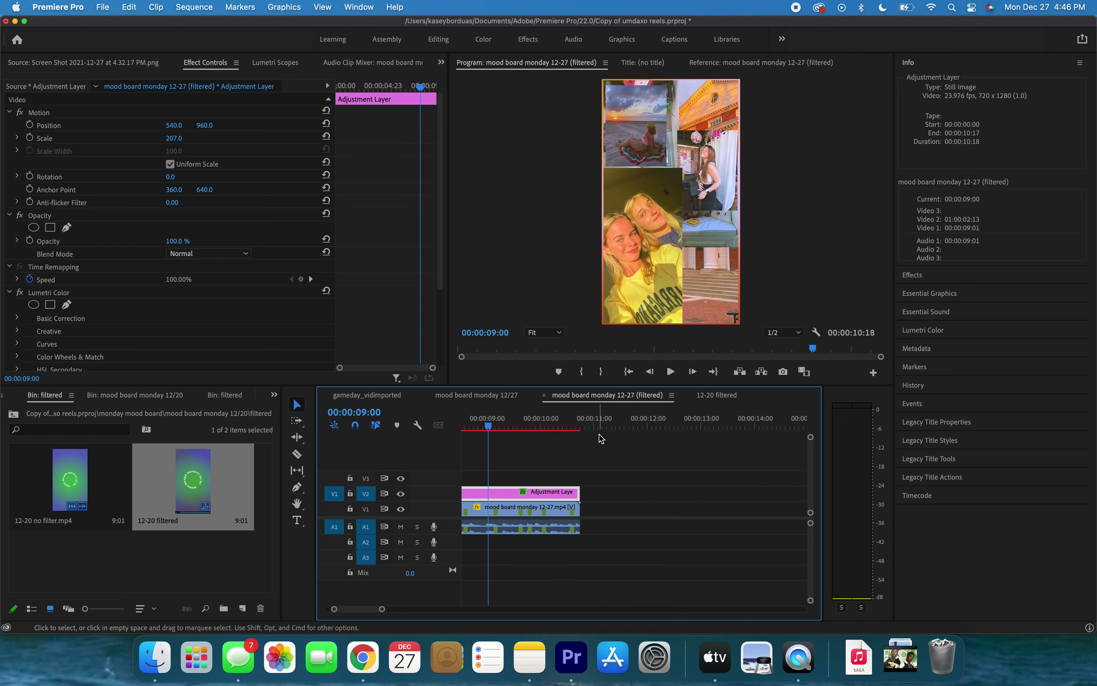
pyautogui.press('End')
pyautogui.hscroll(-10, 536, 467)
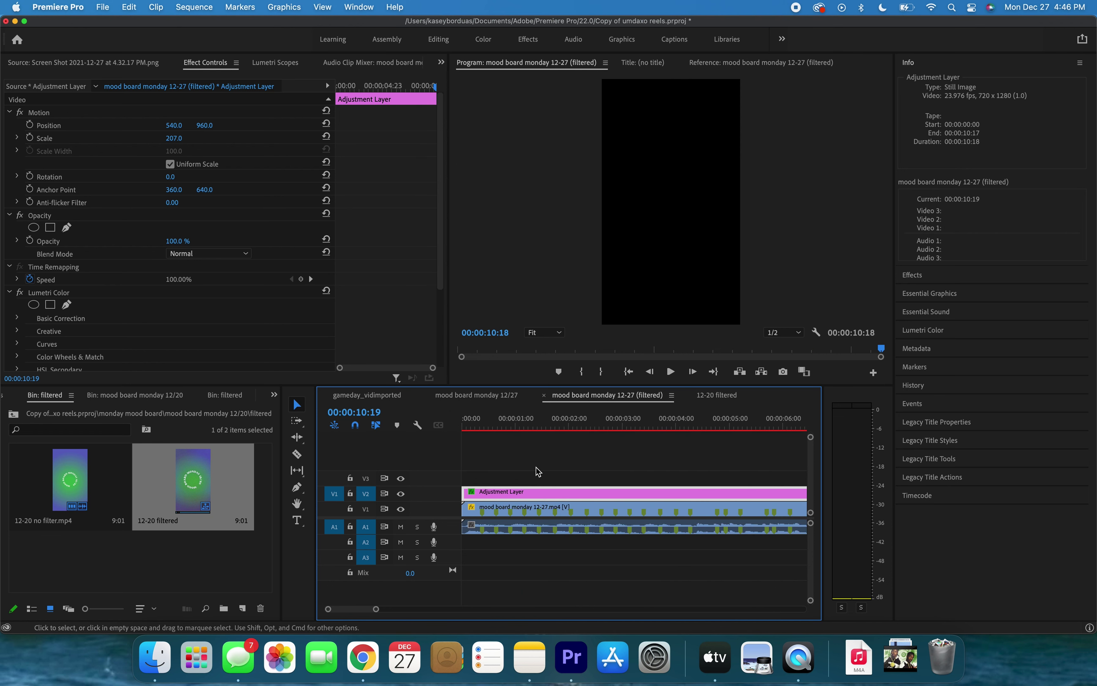
pyautogui.click(520, 423)
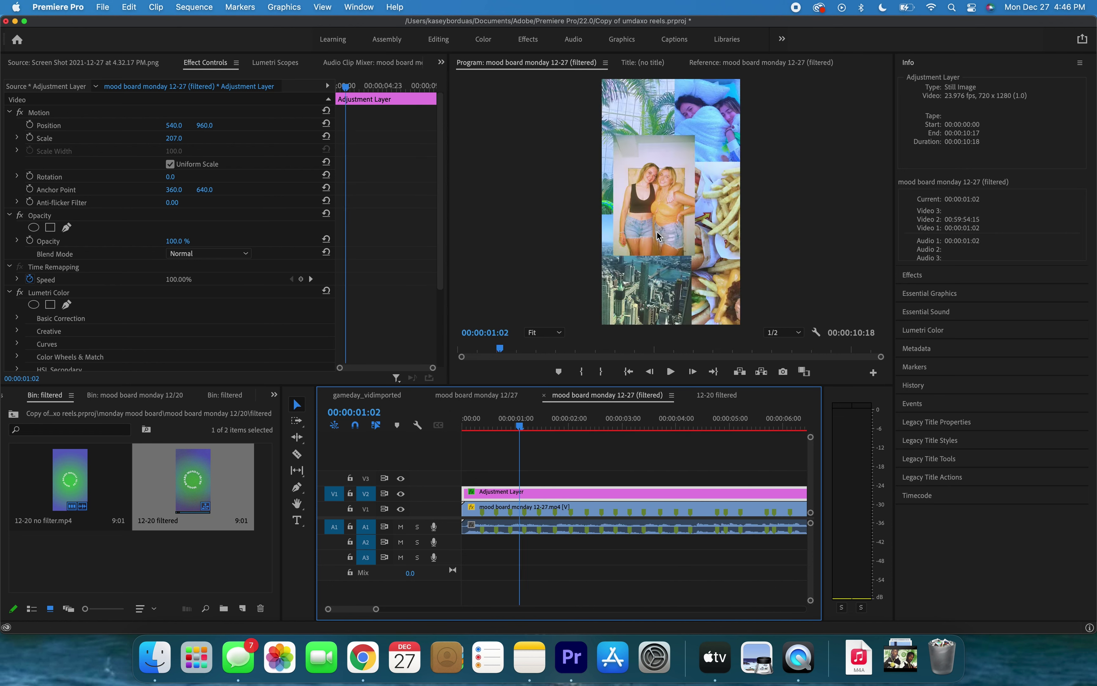
pyautogui.click(657, 233)
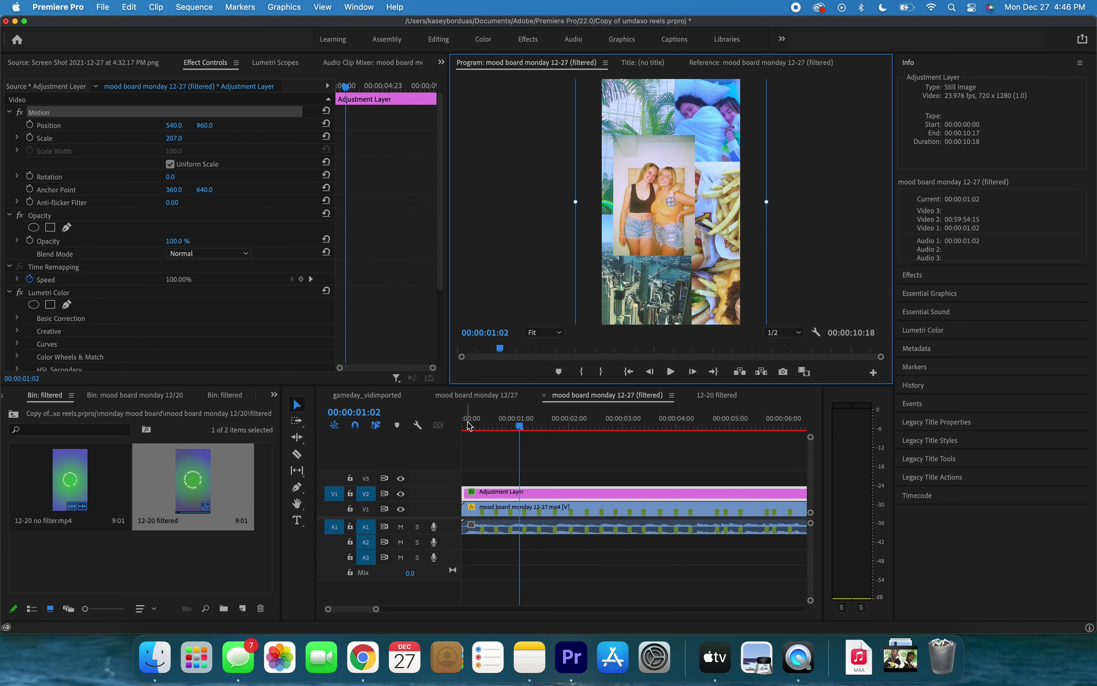
pyautogui.click(470, 351)
pyautogui.moveTo(472, 352); pyautogui.dragTo(459, 351)
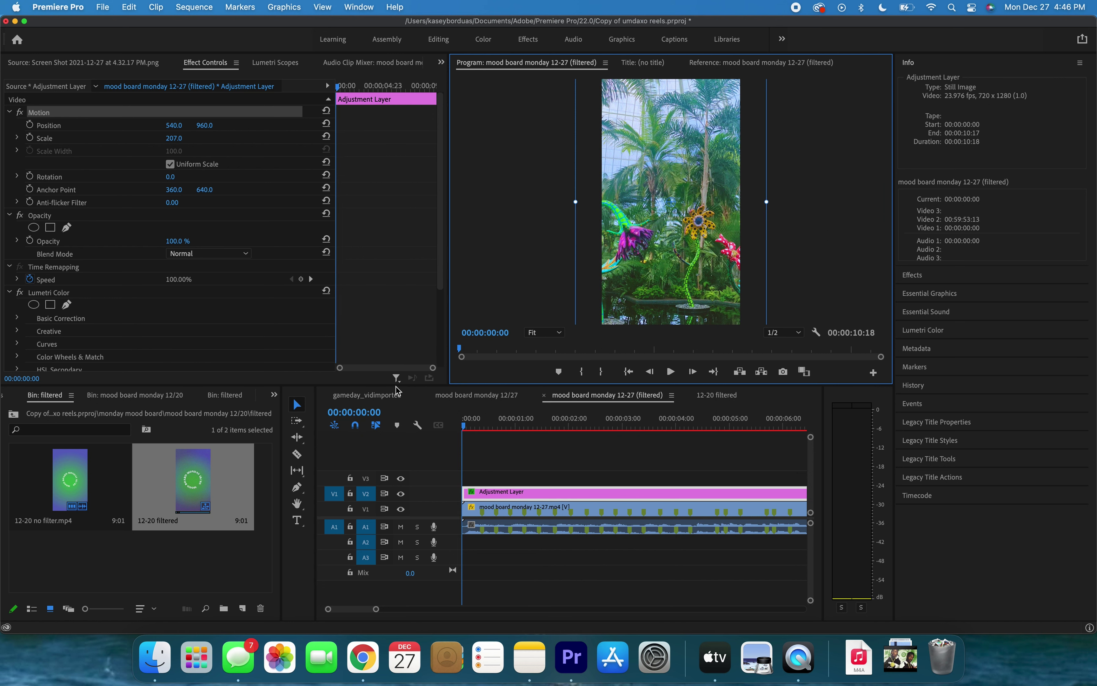
pyautogui.click(242, 609)
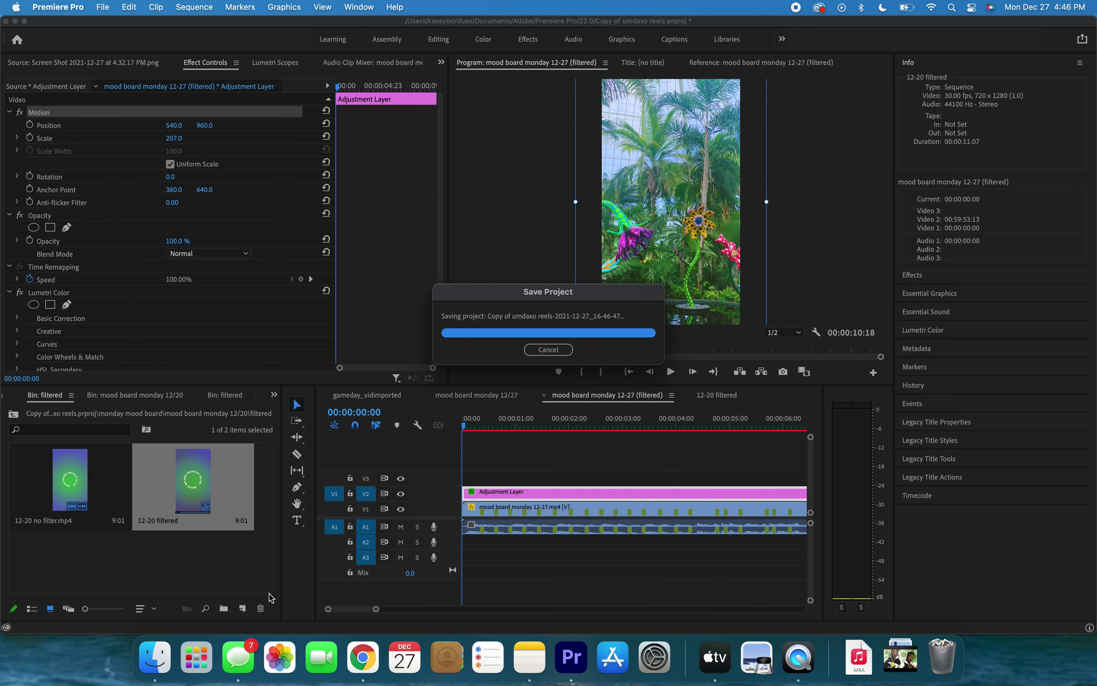
# - Switch to the filtered folder in the mood board monday 12/27 bin
pyautogui.click(243, 609)
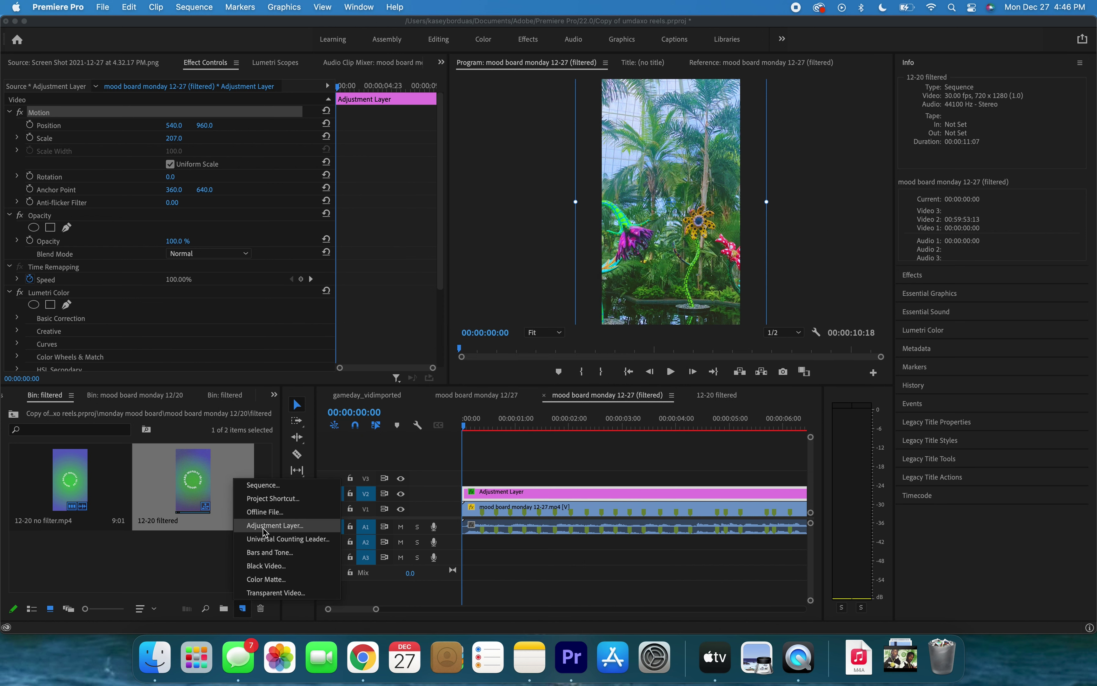
pyautogui.click(268, 460)
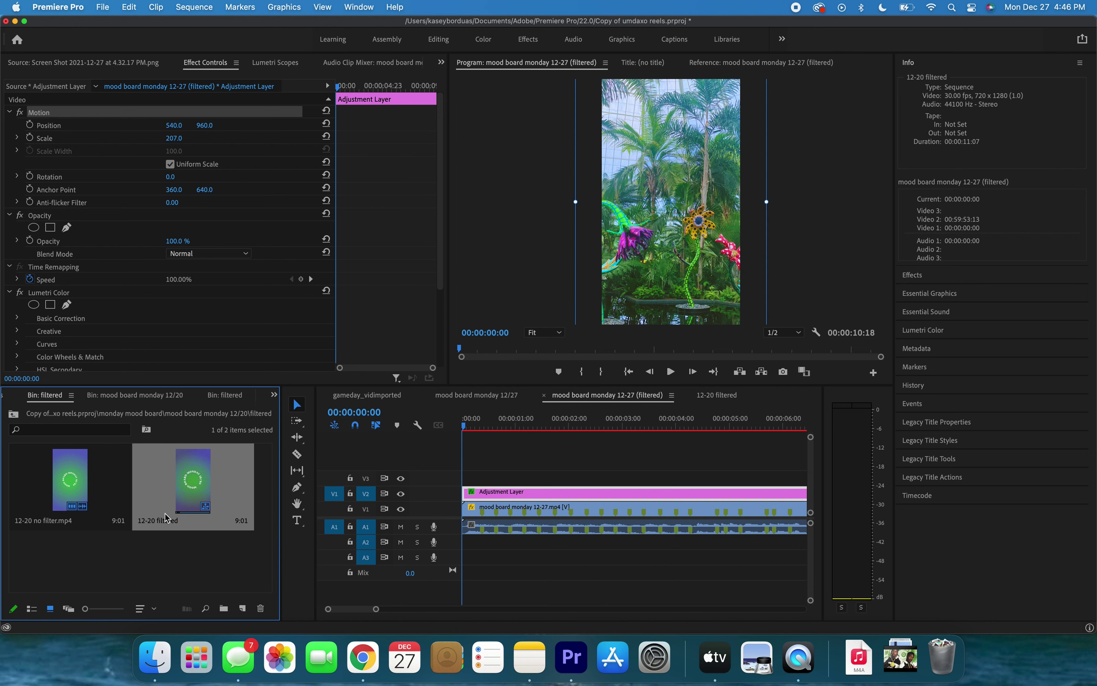
pyautogui.click(274, 395)
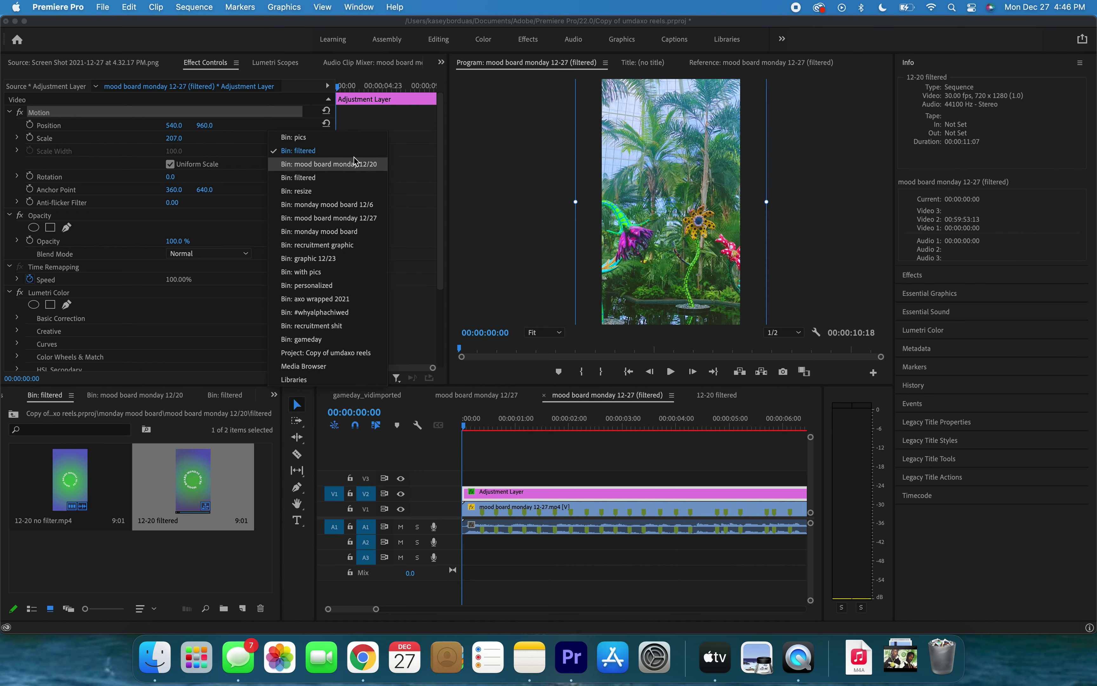
pyautogui.click(328, 218)
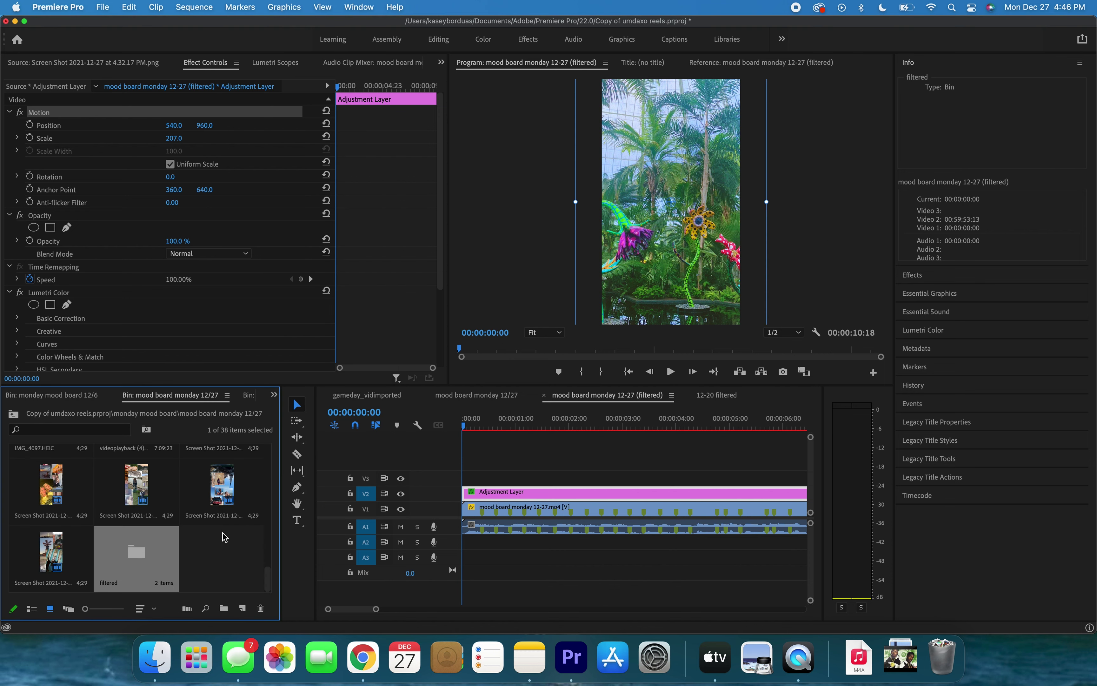
pyautogui.doubleClick(142, 560)
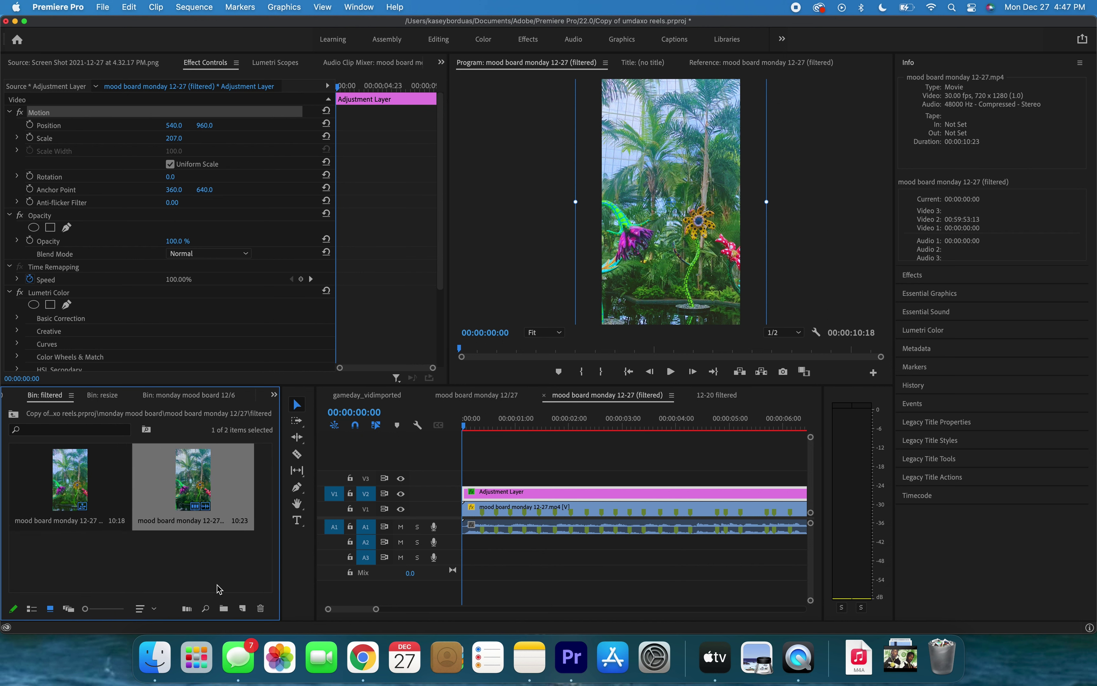
# - Create a new 1080x1920 adjustment layer and preview it
pyautogui.click(244, 609)
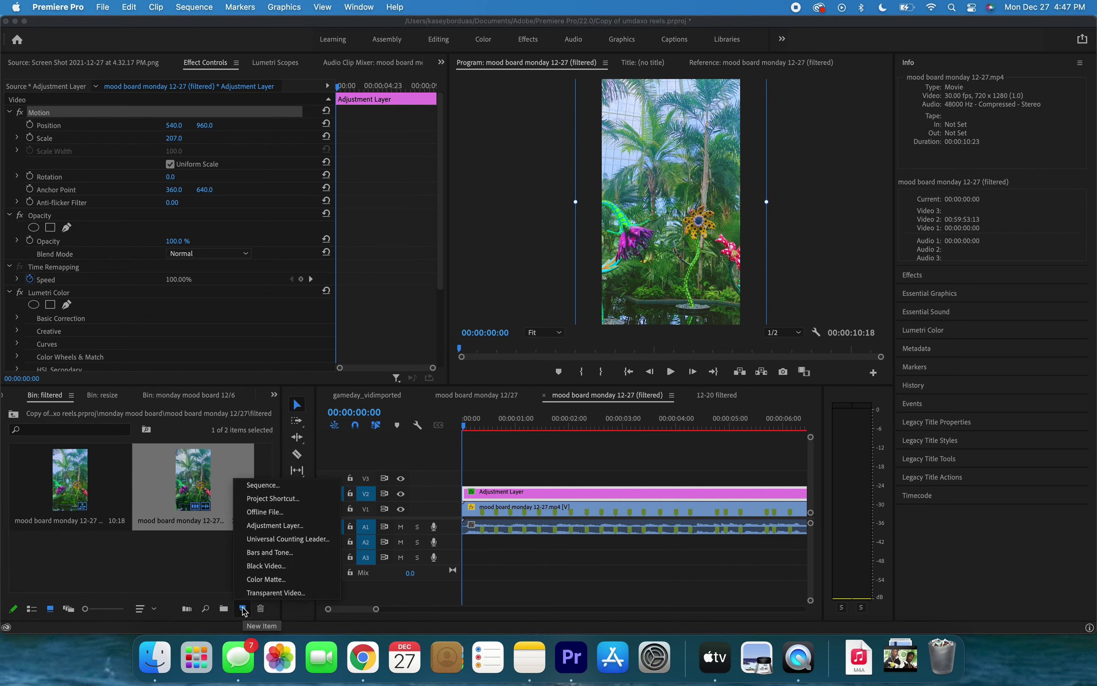
pyautogui.click(271, 535)
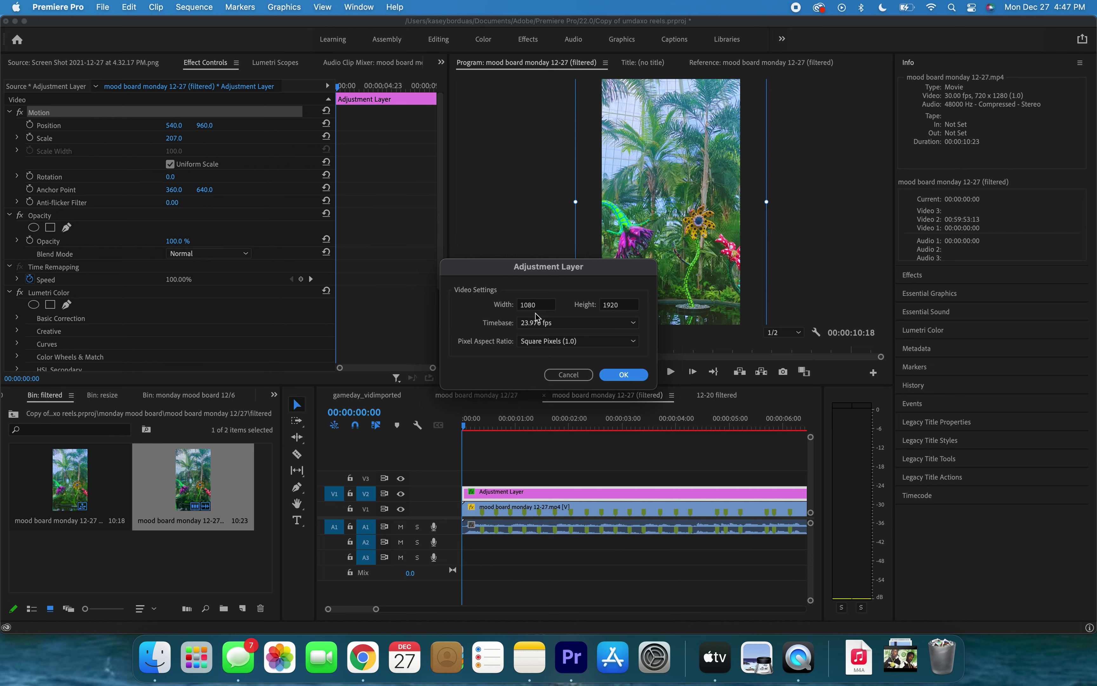
pyautogui.click(624, 375)
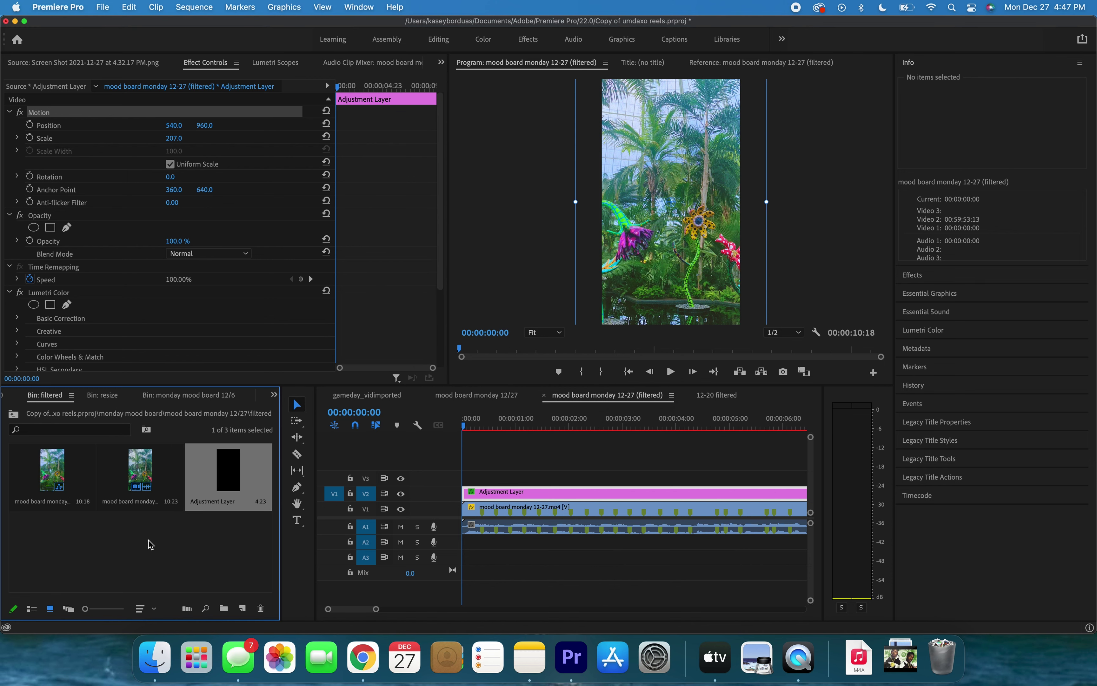
pyautogui.doubleClick(225, 482)
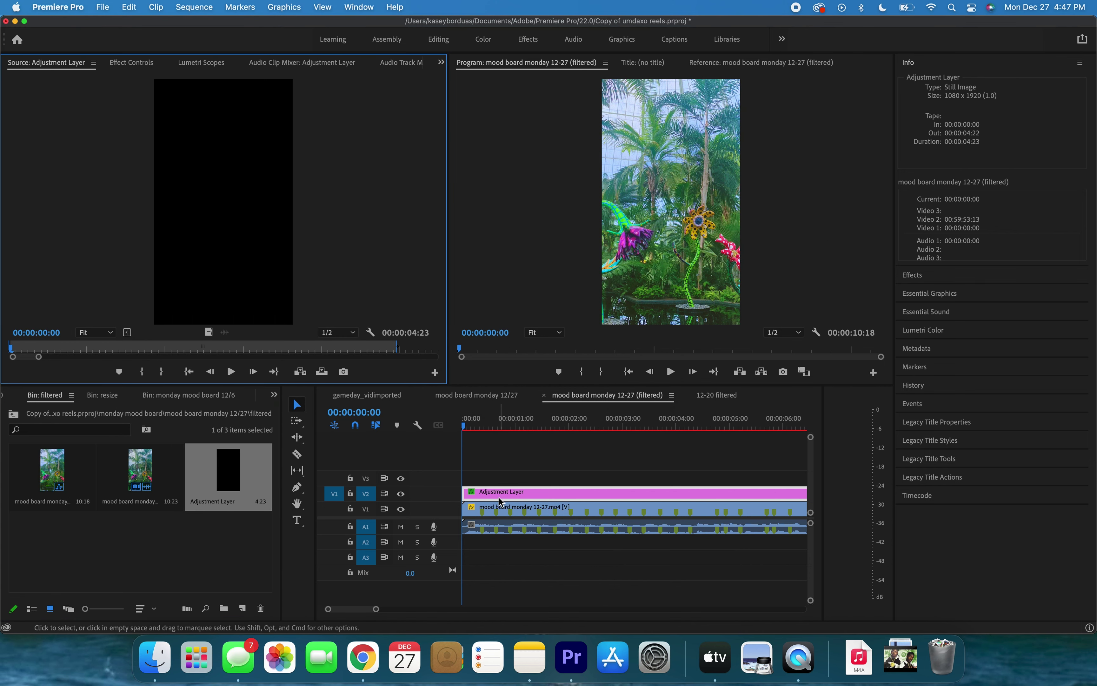
# - Lock V2, place the new adjustment layer on V3, and load it into Source at frame 19
pyautogui.click(495, 494)
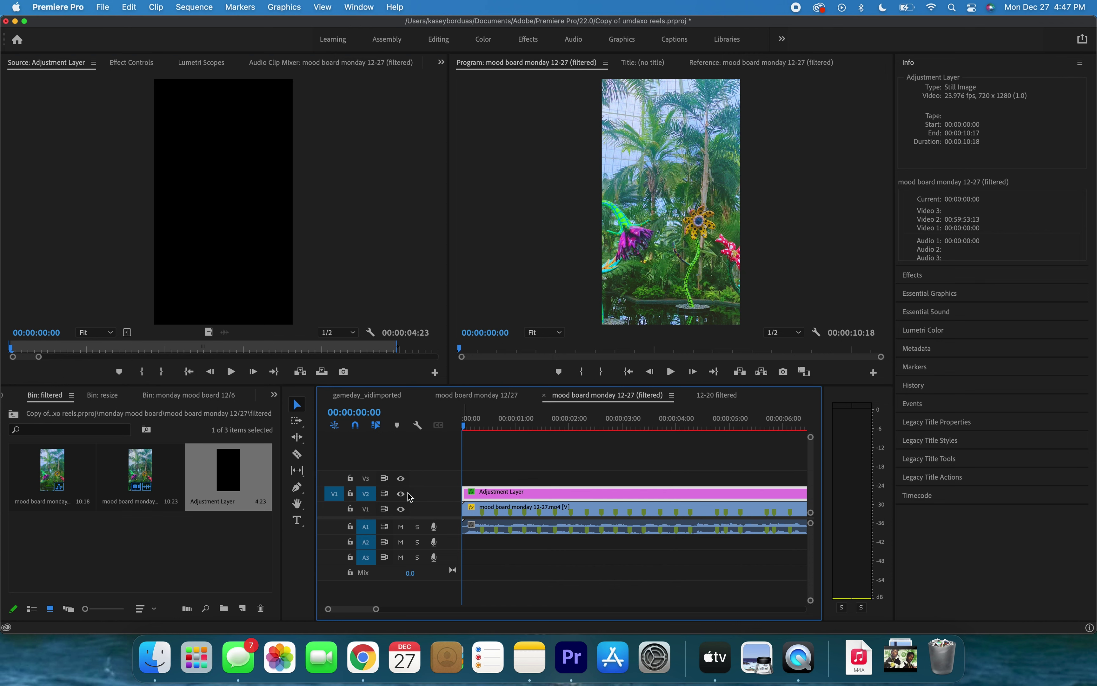
pyautogui.click(350, 494)
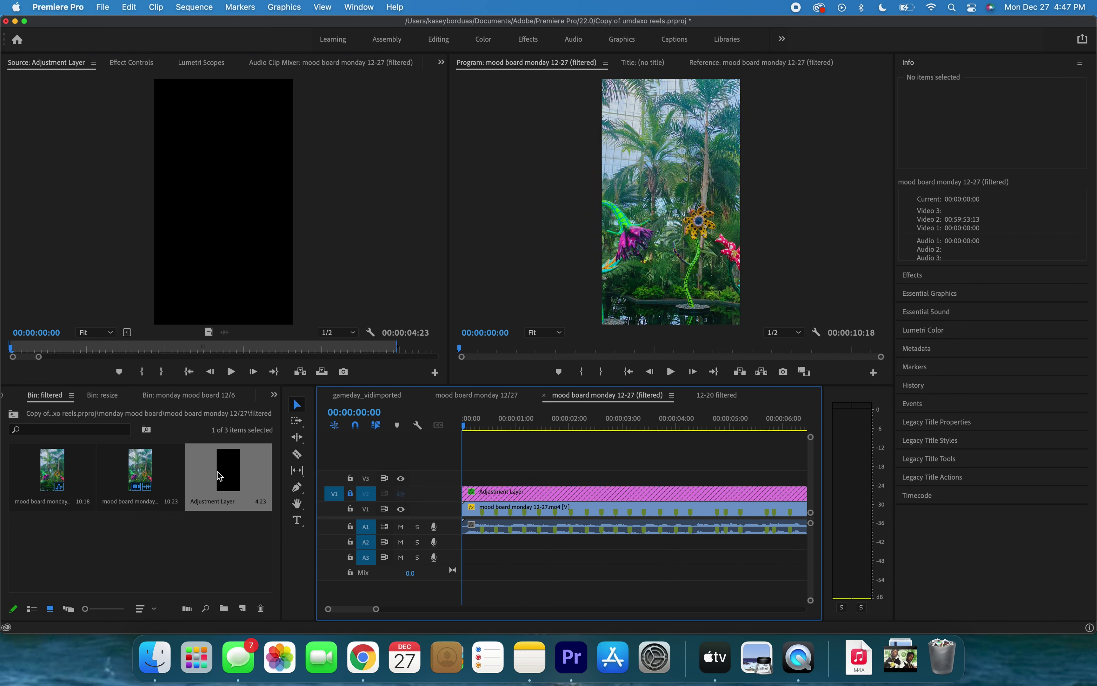
pyautogui.moveTo(220, 474); pyautogui.dragTo(475, 478)
pyautogui.click(504, 422)
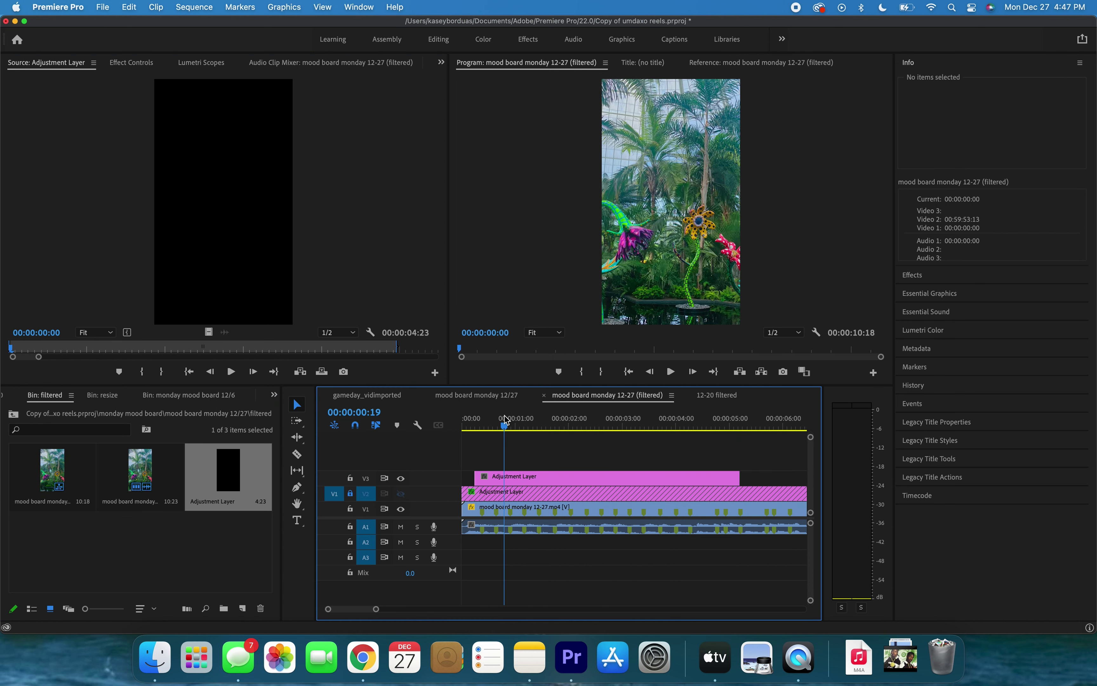
pyautogui.click(688, 234)
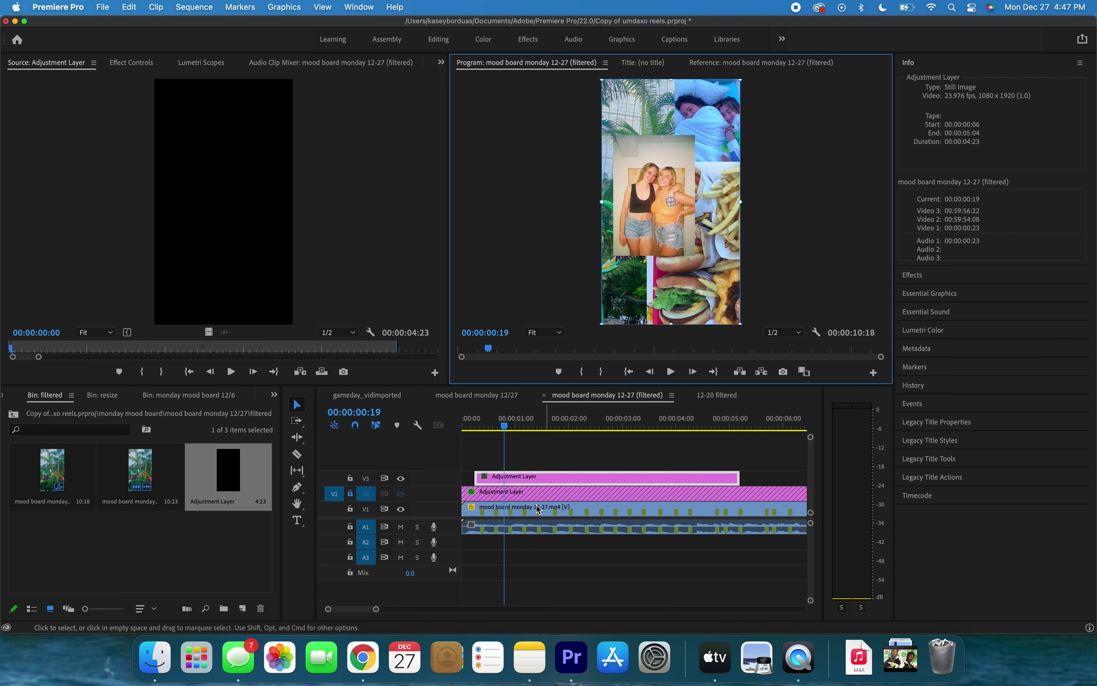
pyautogui.doubleClick(509, 479)
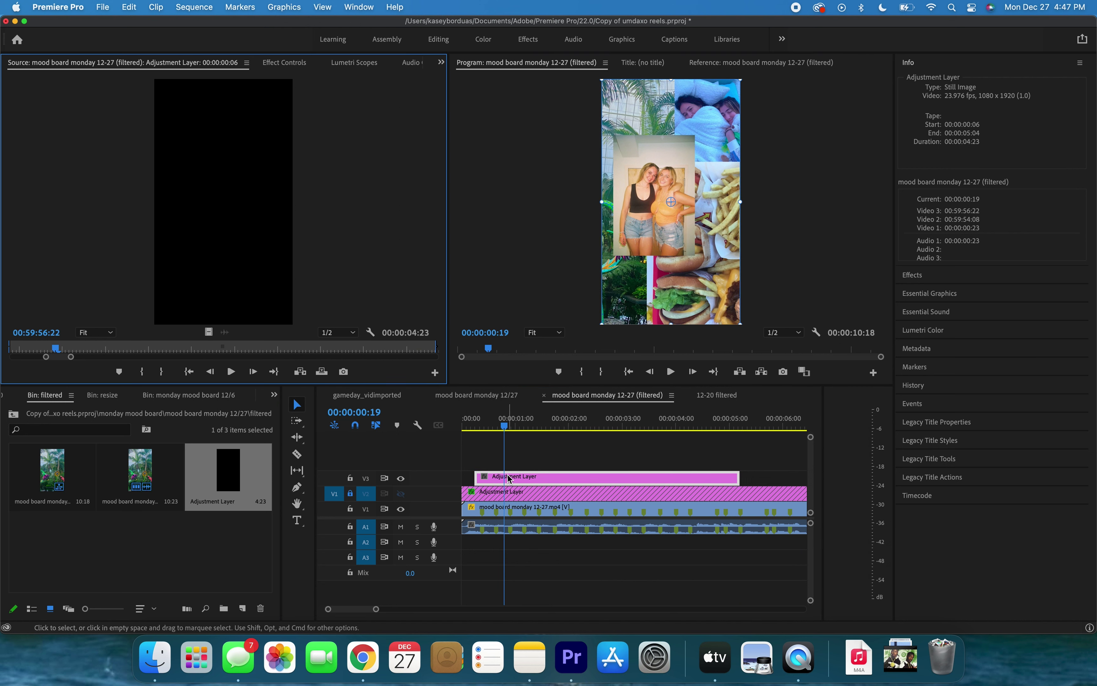
# - In the Color workspace, remove the V3 adjustment layer and re-enable the V2 layer
pyautogui.click(484, 40)
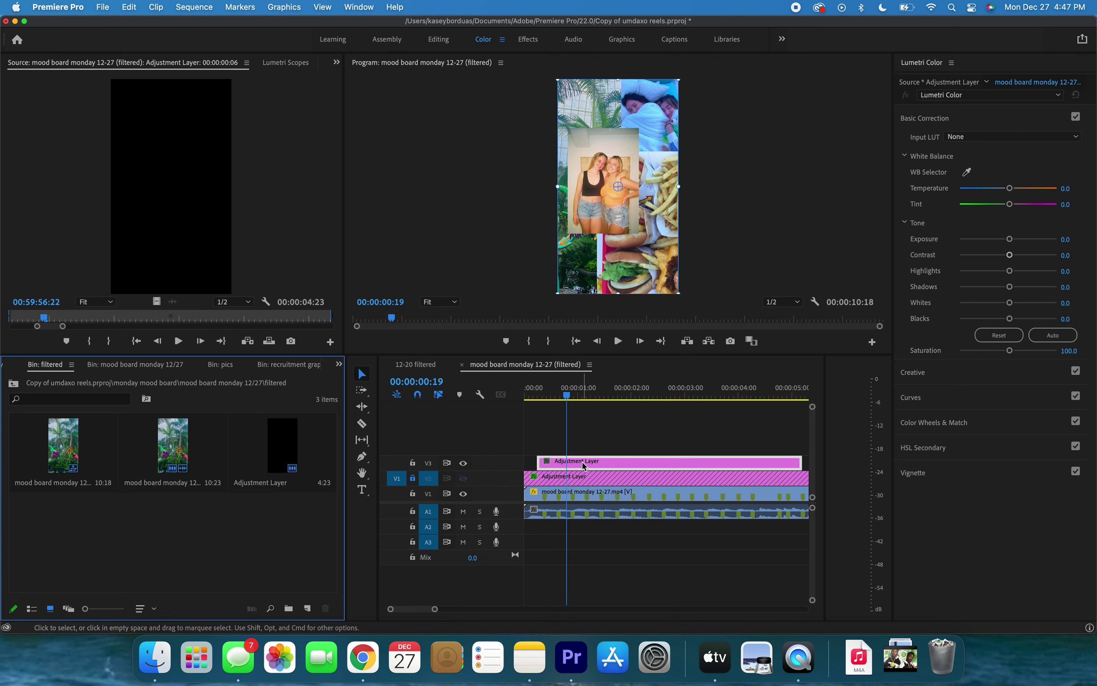
pyautogui.moveTo(583, 464); pyautogui.dragTo(408, 482)
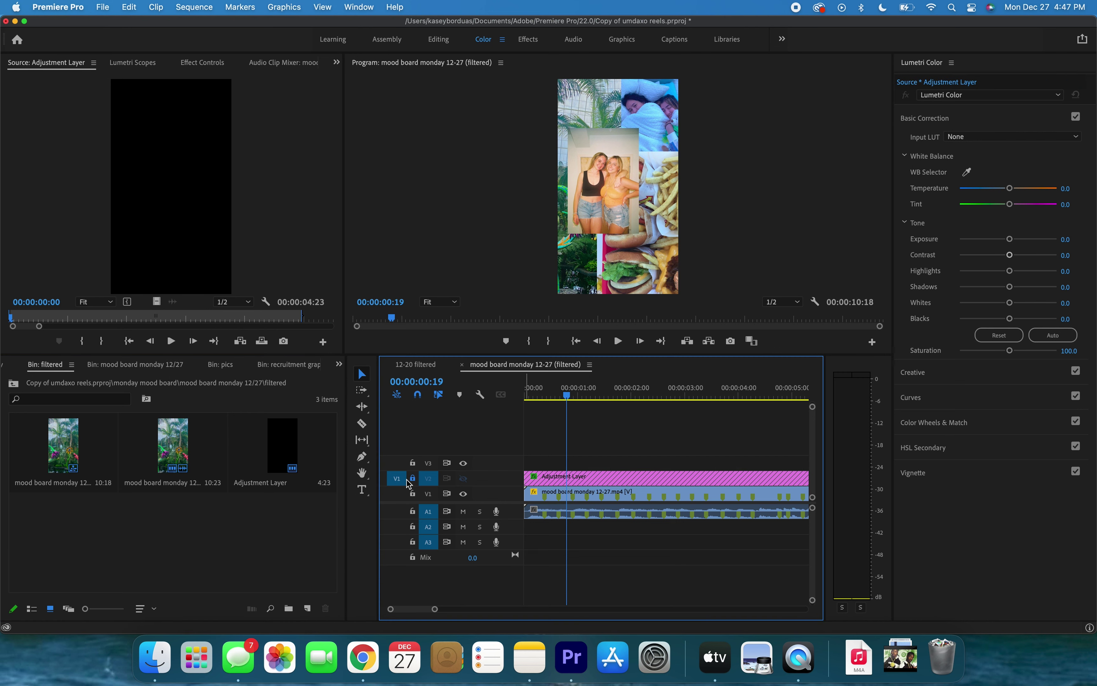
pyautogui.click(464, 479)
# - Preview the V2 grade at Saturation 0, then undo back to Saturation 100
pyautogui.doubleClick(576, 481)
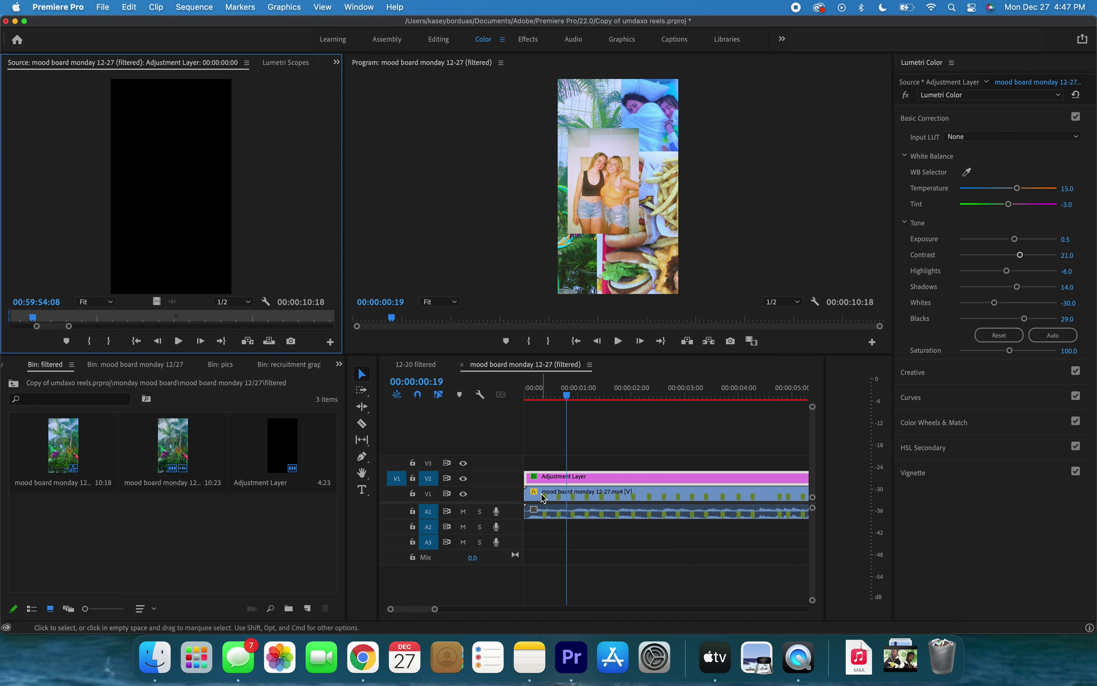
pyautogui.scroll(-5, 541, 494)
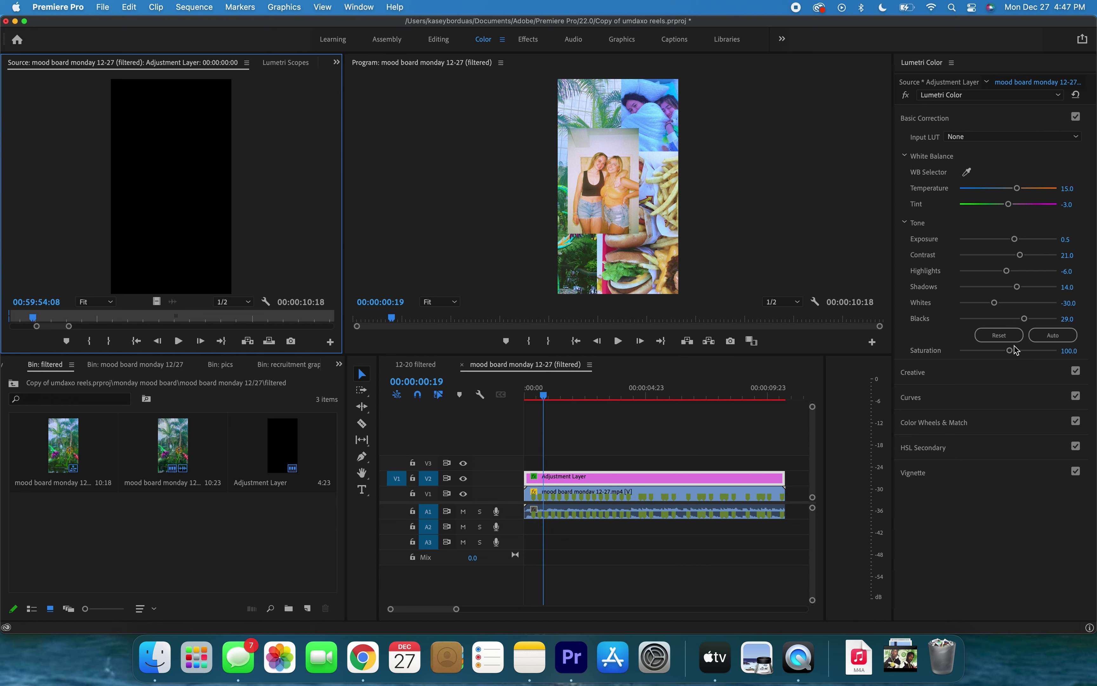
pyautogui.moveTo(1011, 350); pyautogui.dragTo(911, 352)
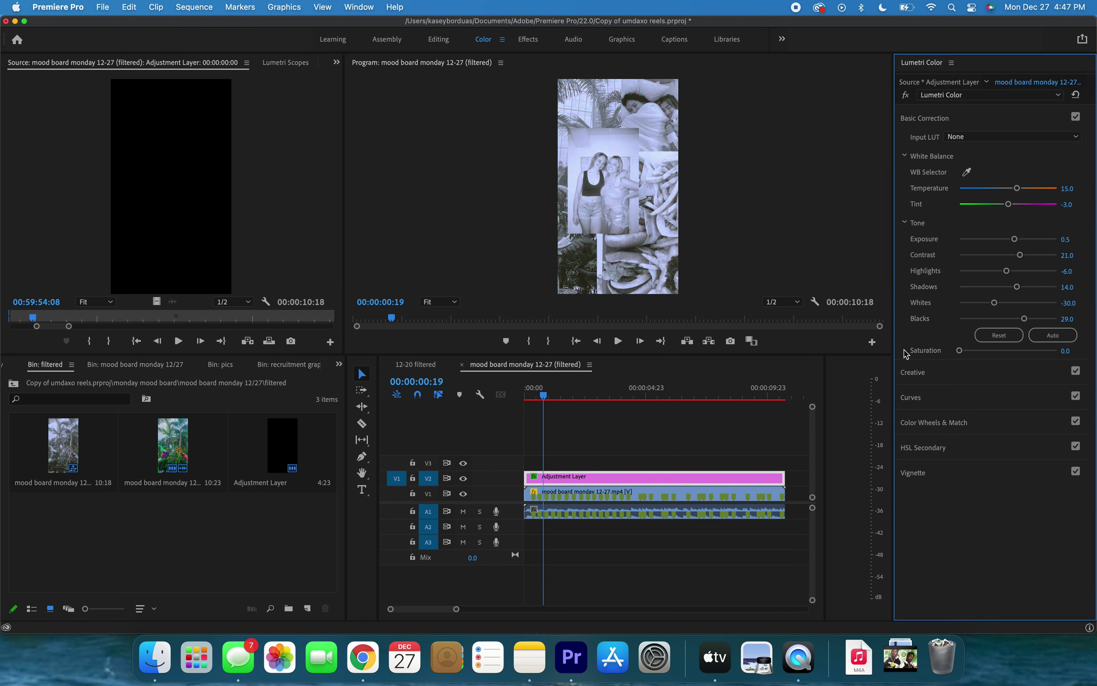
pyautogui.press('super+z')
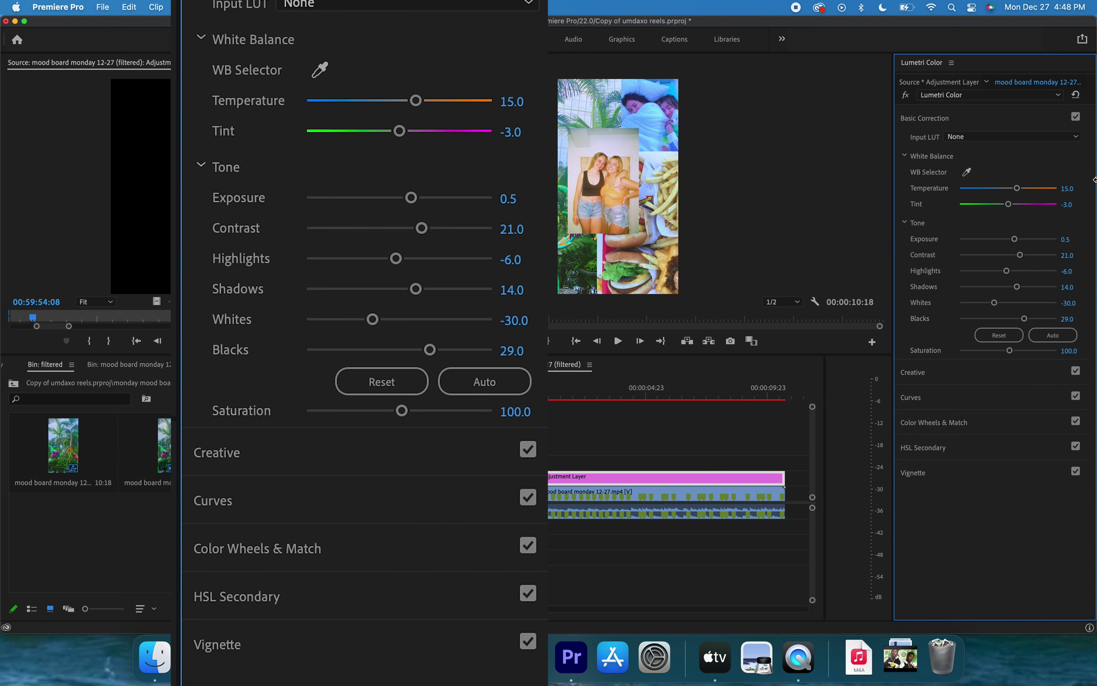
# - Review the Creative, Curves, Color Wheels & Match, HSL Secondary and Vignette (Amount 0.2) sections
pyautogui.click(945, 371)
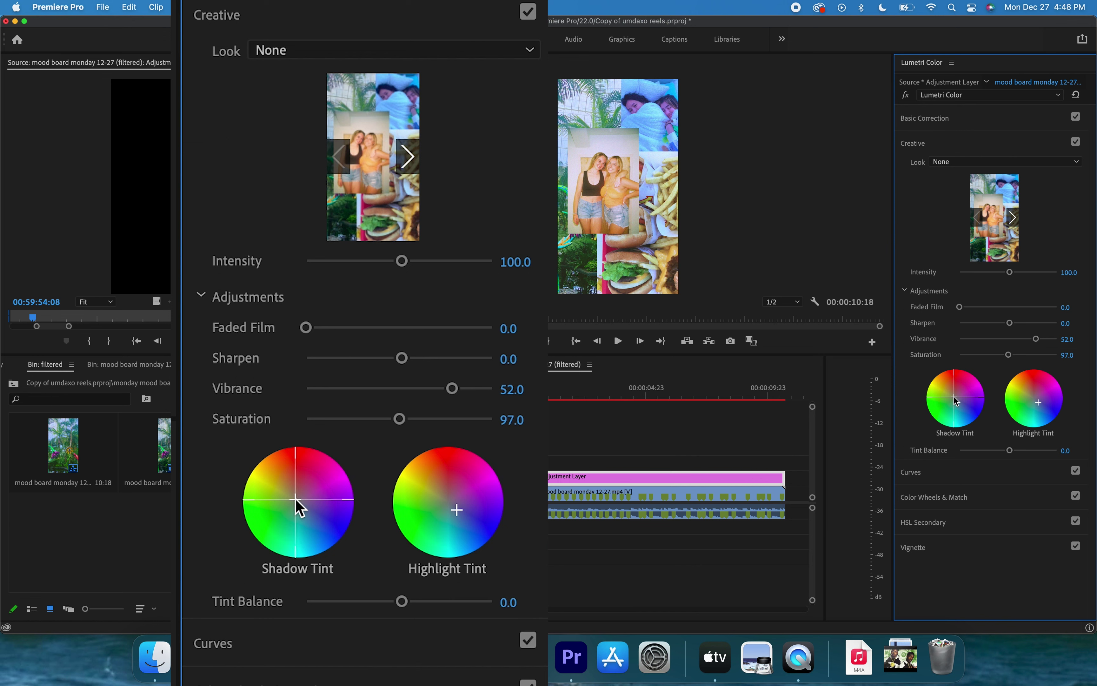
pyautogui.click(933, 477)
pyautogui.scroll(-15, 932, 477)
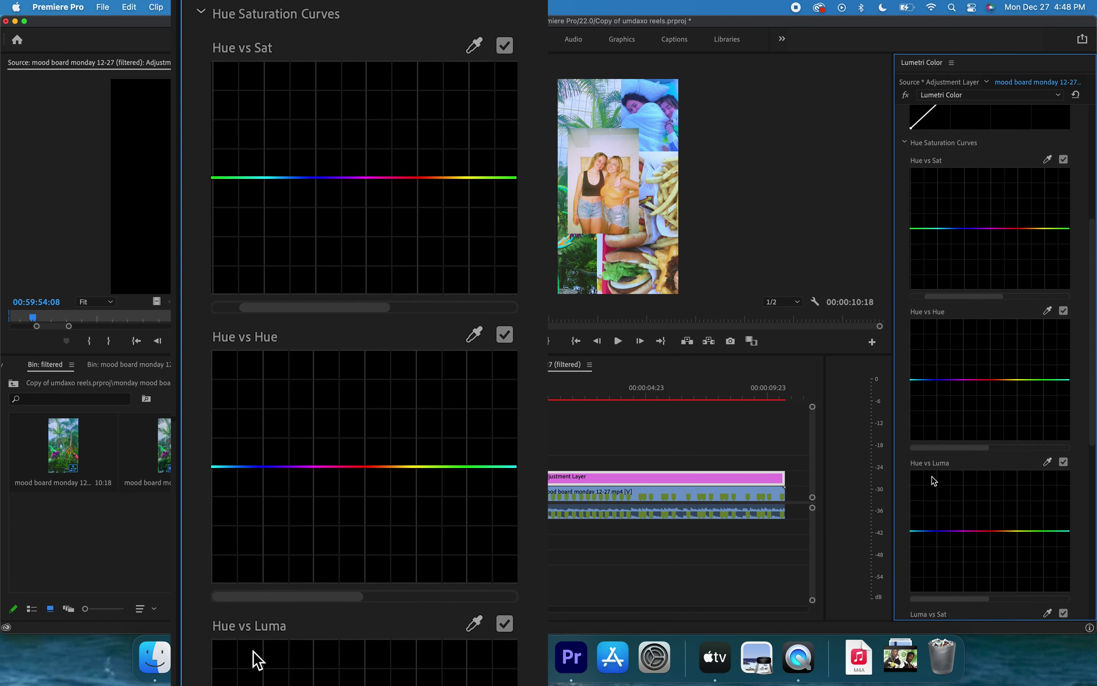
pyautogui.scroll(-3, 932, 476)
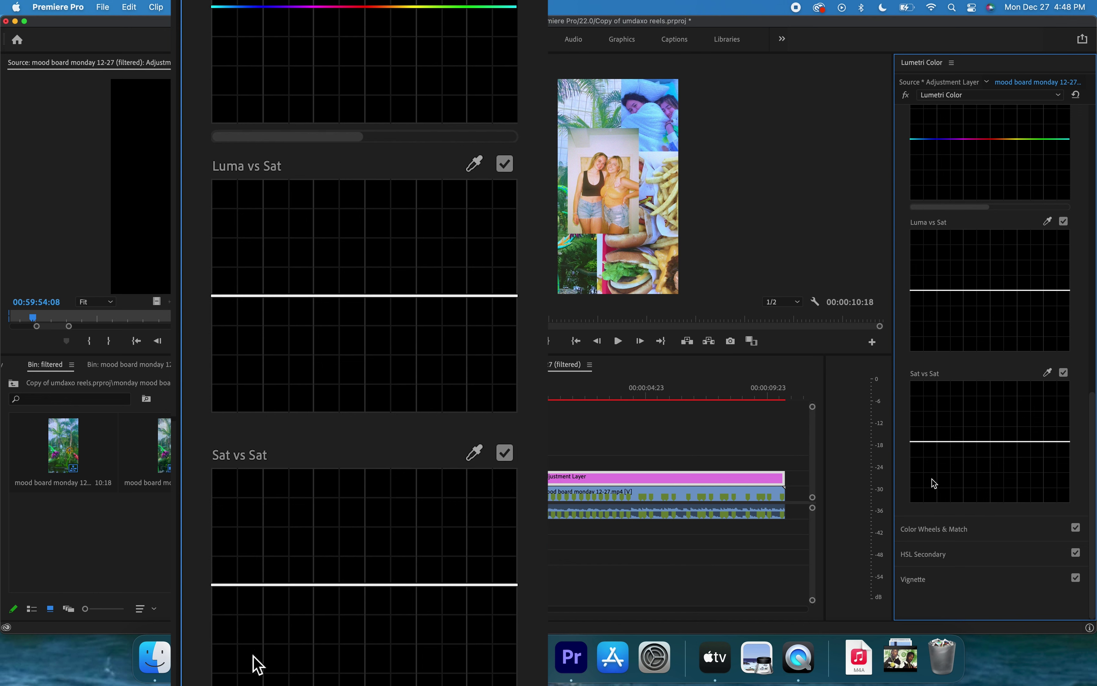
pyautogui.click(922, 529)
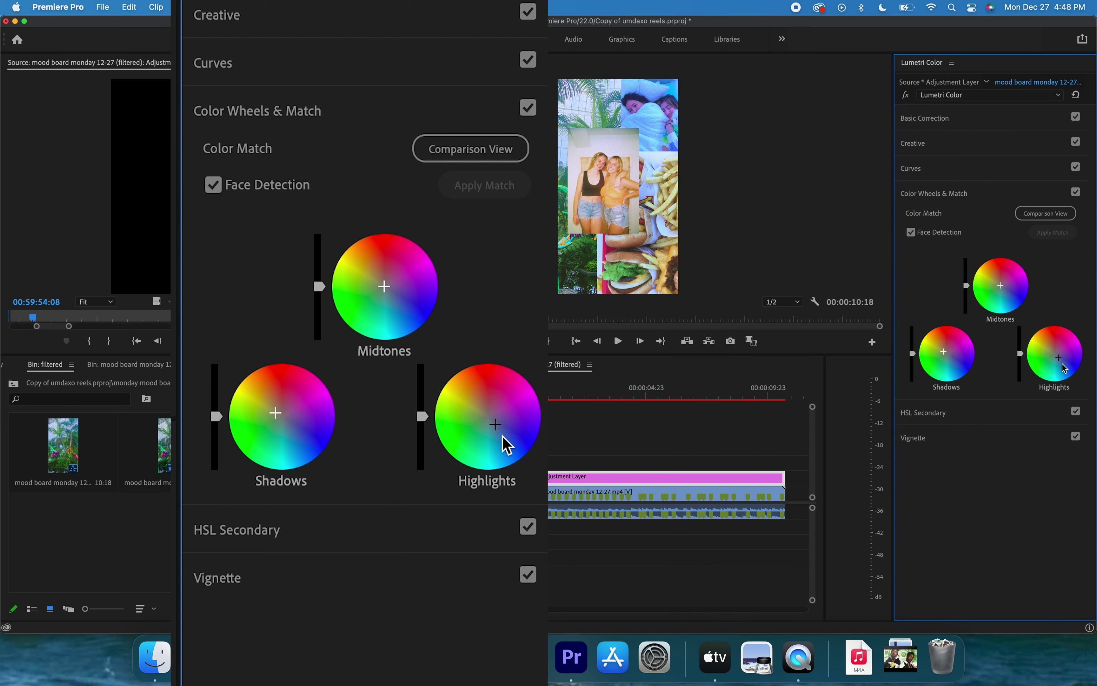
pyautogui.click(929, 413)
pyautogui.scroll(-2, 929, 436)
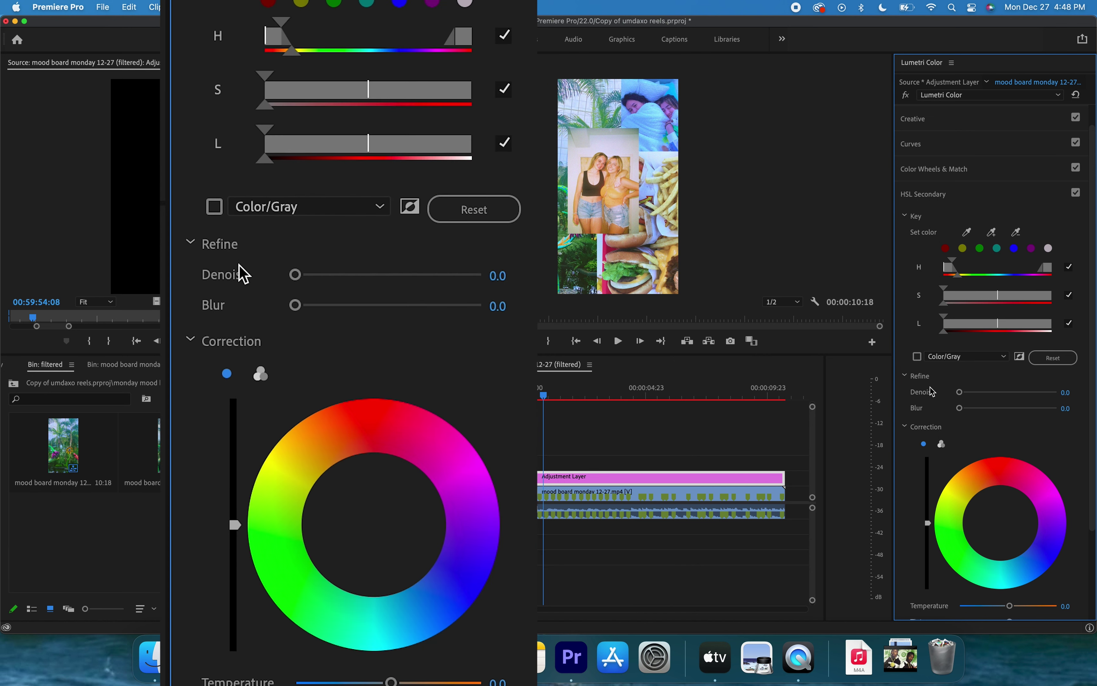
pyautogui.scroll(-3, 932, 391)
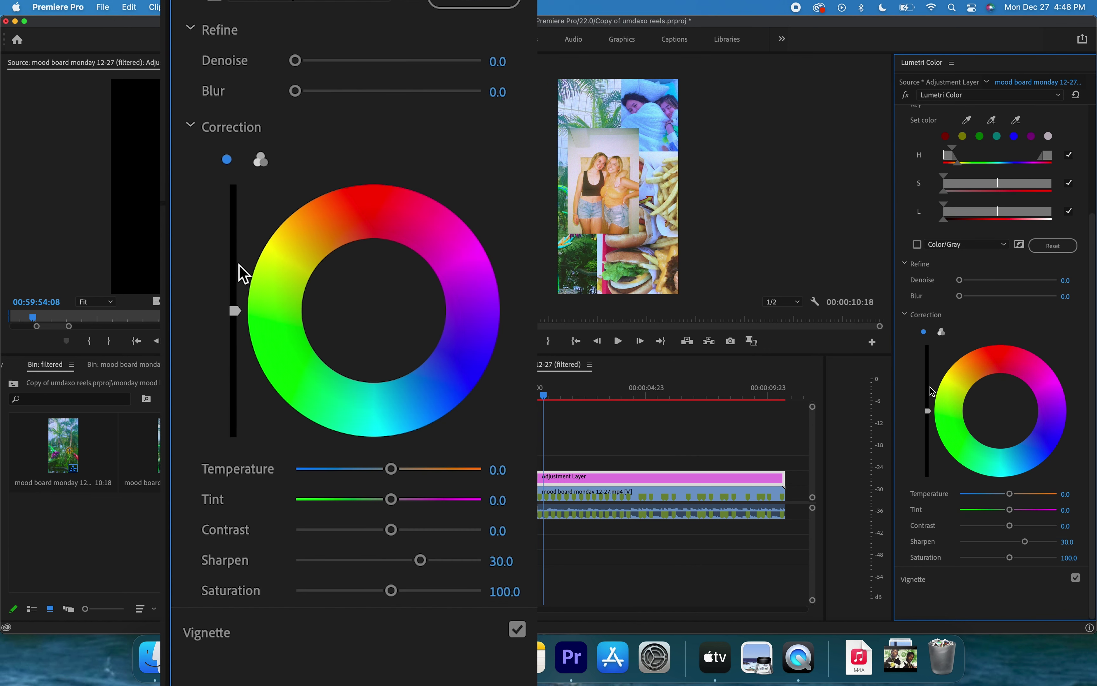
pyautogui.click(936, 579)
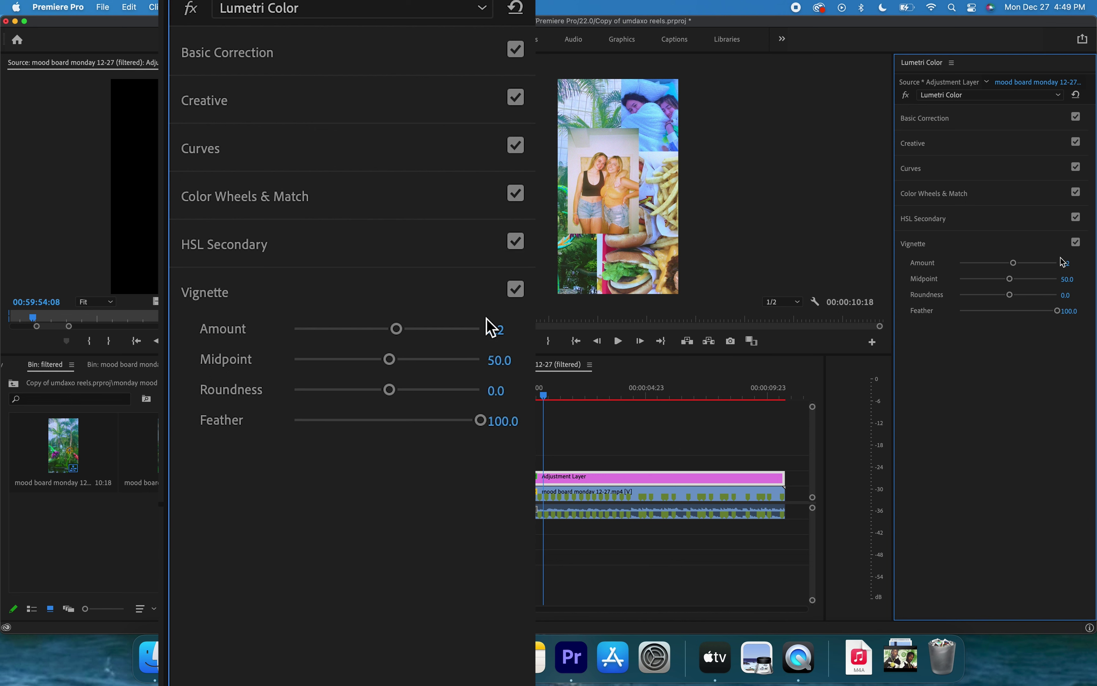
# - Scrub to 00:00:02:03 and open Export Media settings: H.264, Match Source - High bitrate
pyautogui.click(537, 397)
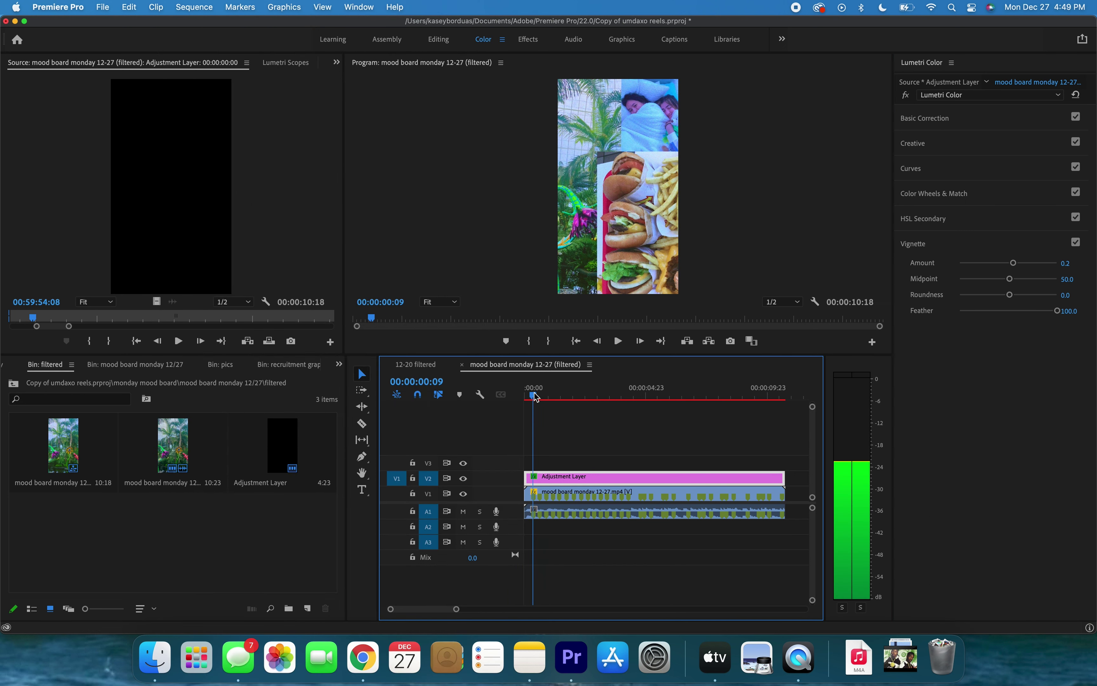
pyautogui.moveTo(536, 397); pyautogui.dragTo(577, 398)
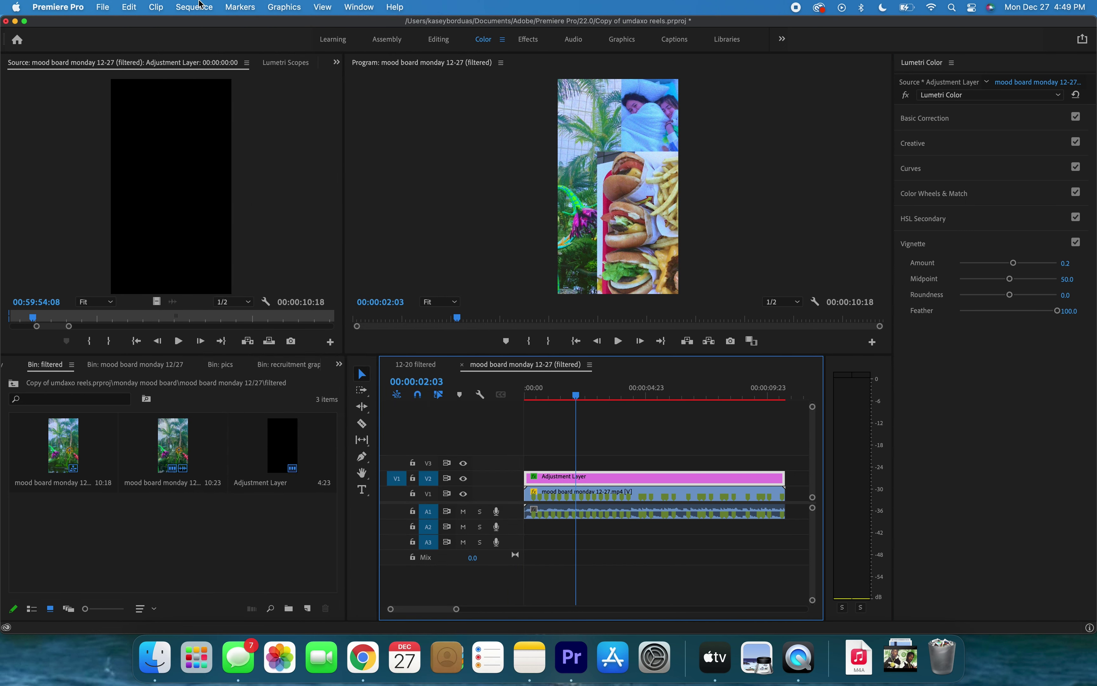
pyautogui.click(103, 7)
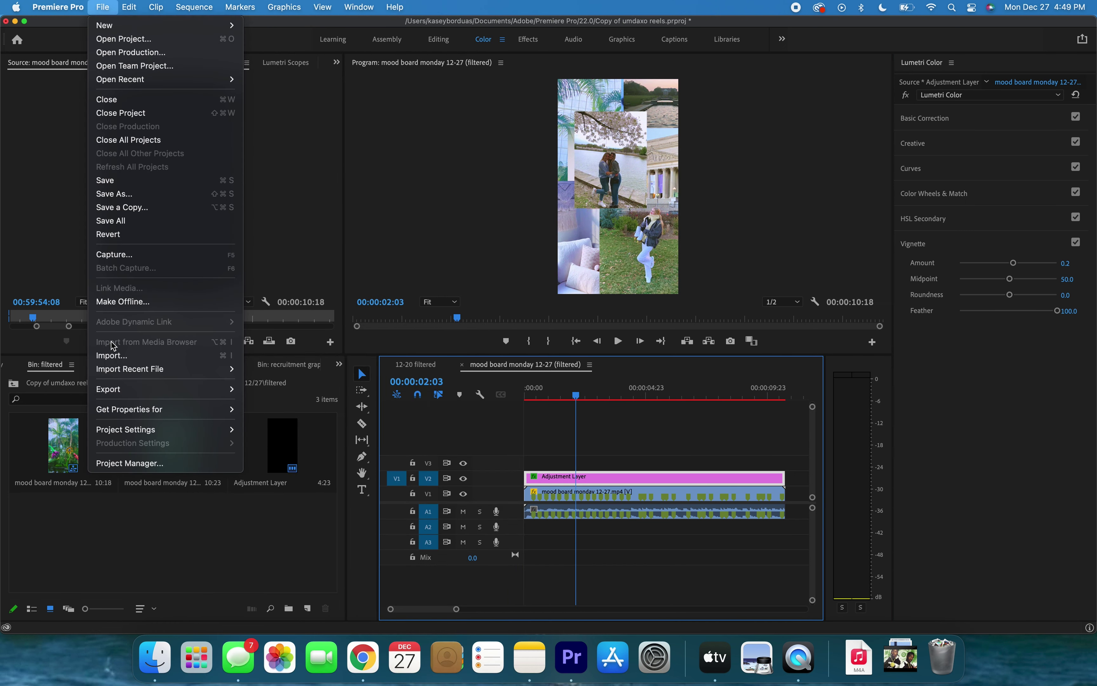
pyautogui.moveTo(194, 389)
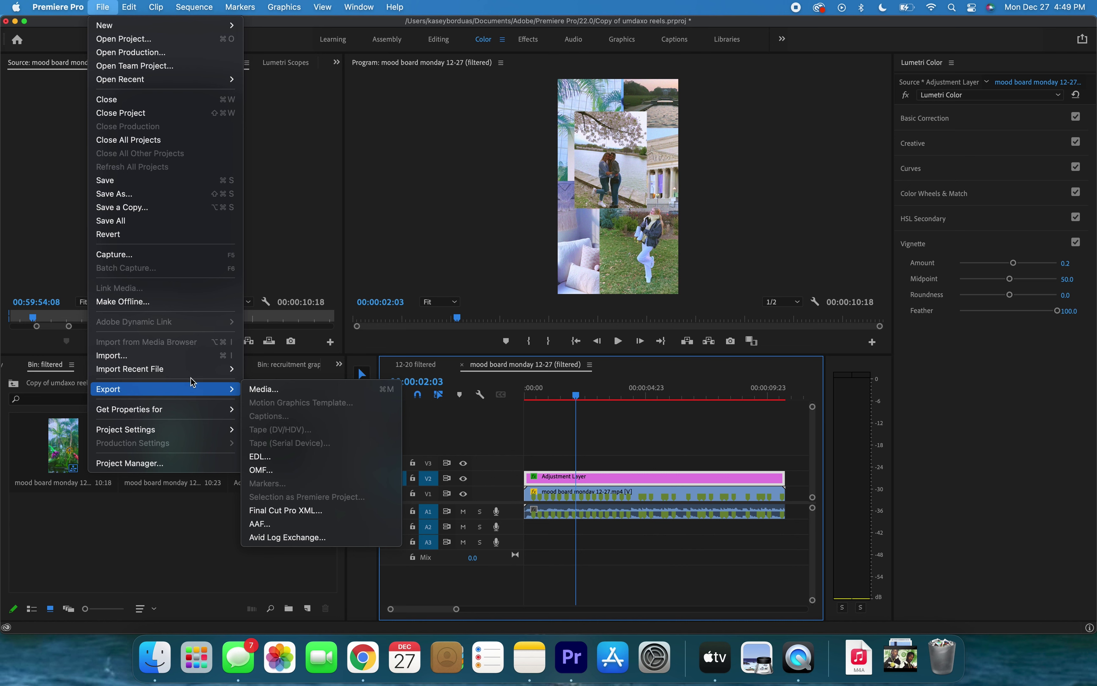
pyautogui.click(267, 389)
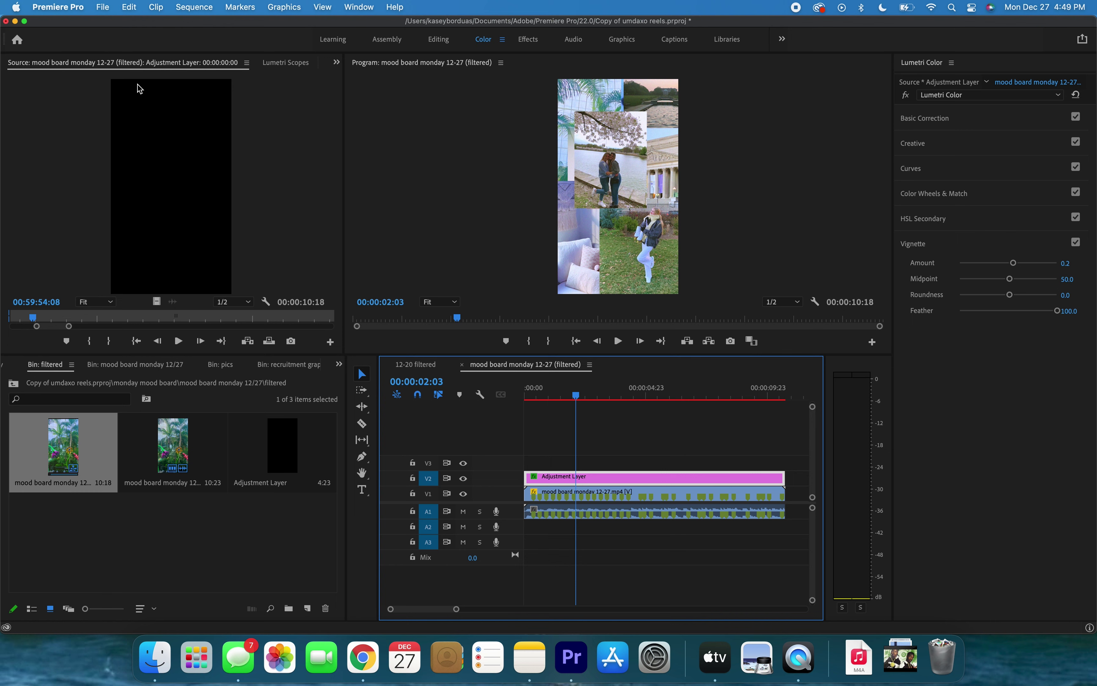
pyautogui.click(110, 5)
pyautogui.moveTo(219, 386)
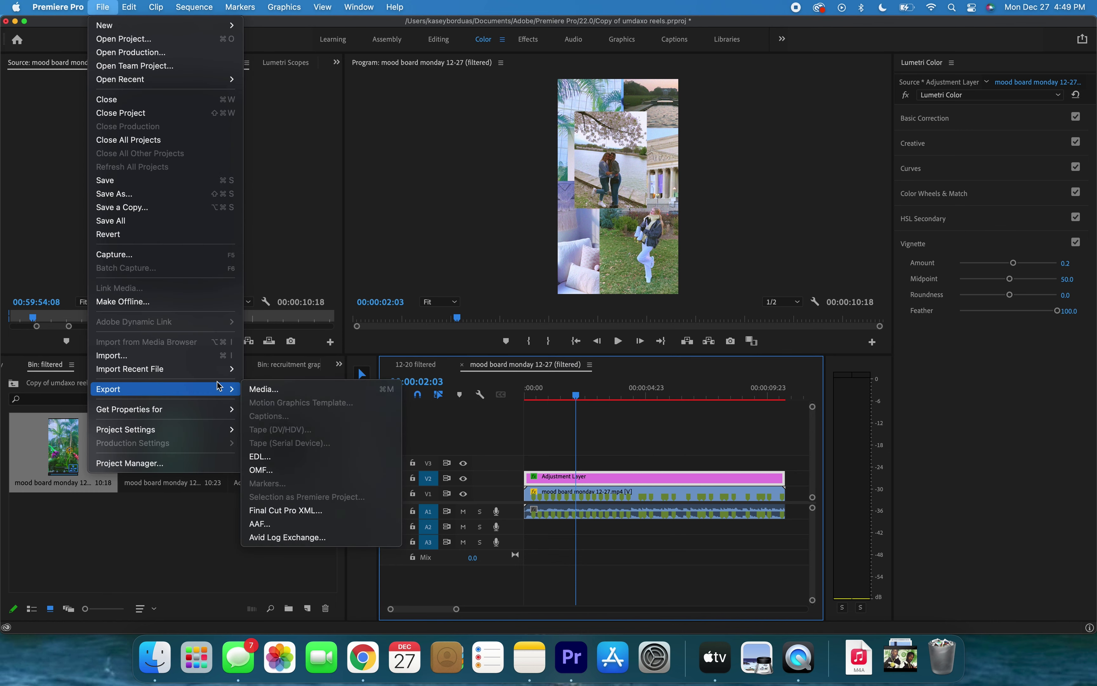
pyautogui.click(266, 389)
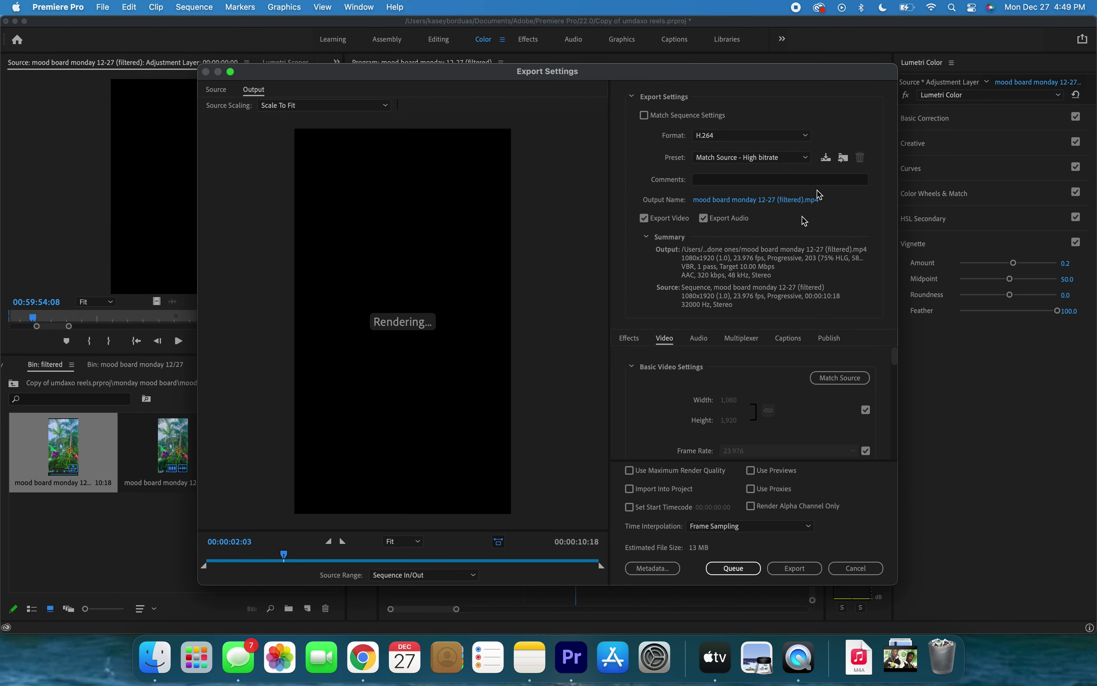
# - Save the output as mood board monday 12-27 (filtered).mp4 in done ones and export
pyautogui.click(764, 203)
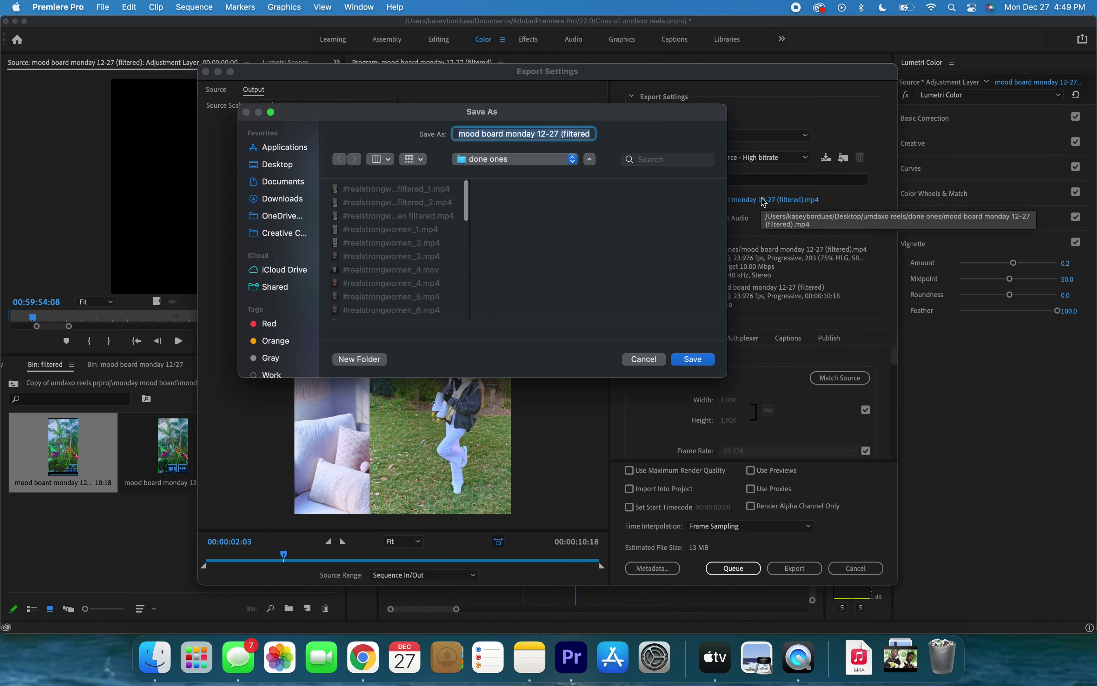
pyautogui.click(691, 360)
pyautogui.click(787, 572)
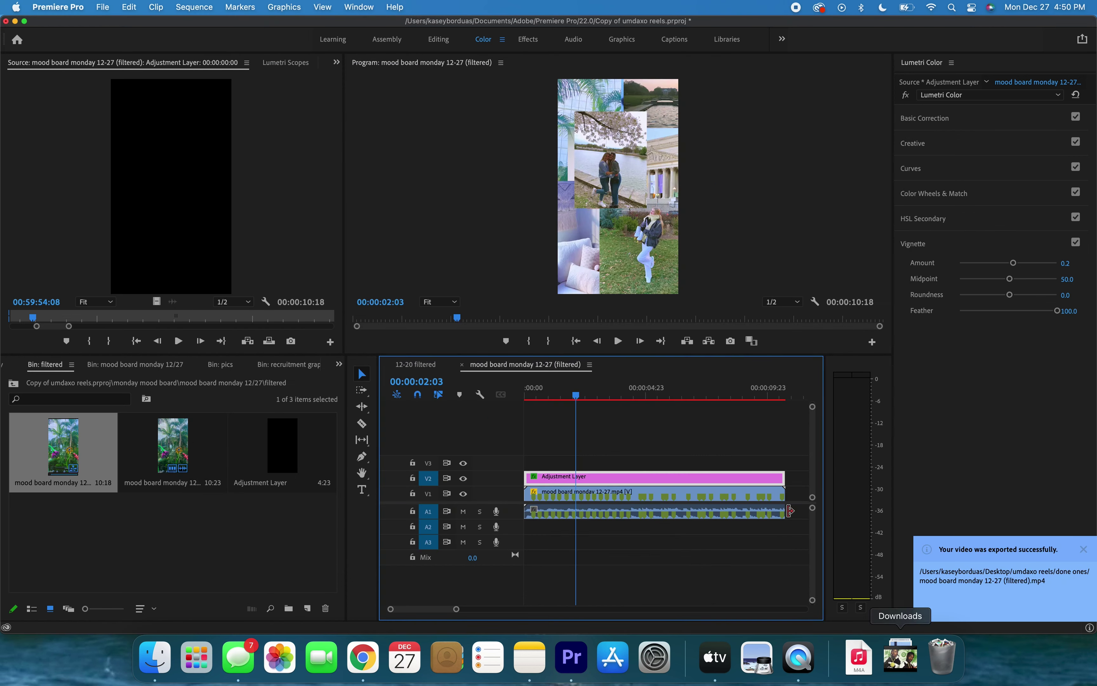
# - Dismiss the export notice and open the umdaxo reels folder on the Desktop in Finder
pyautogui.click(727, 460)
pyautogui.click(165, 669)
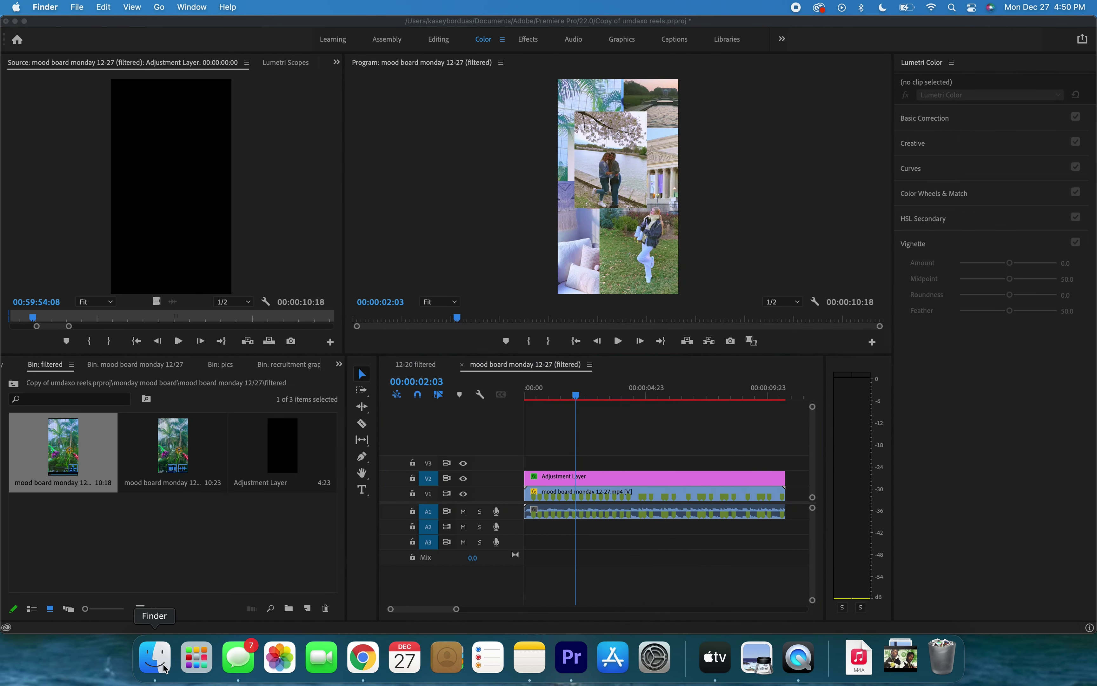
pyautogui.click(513, 335)
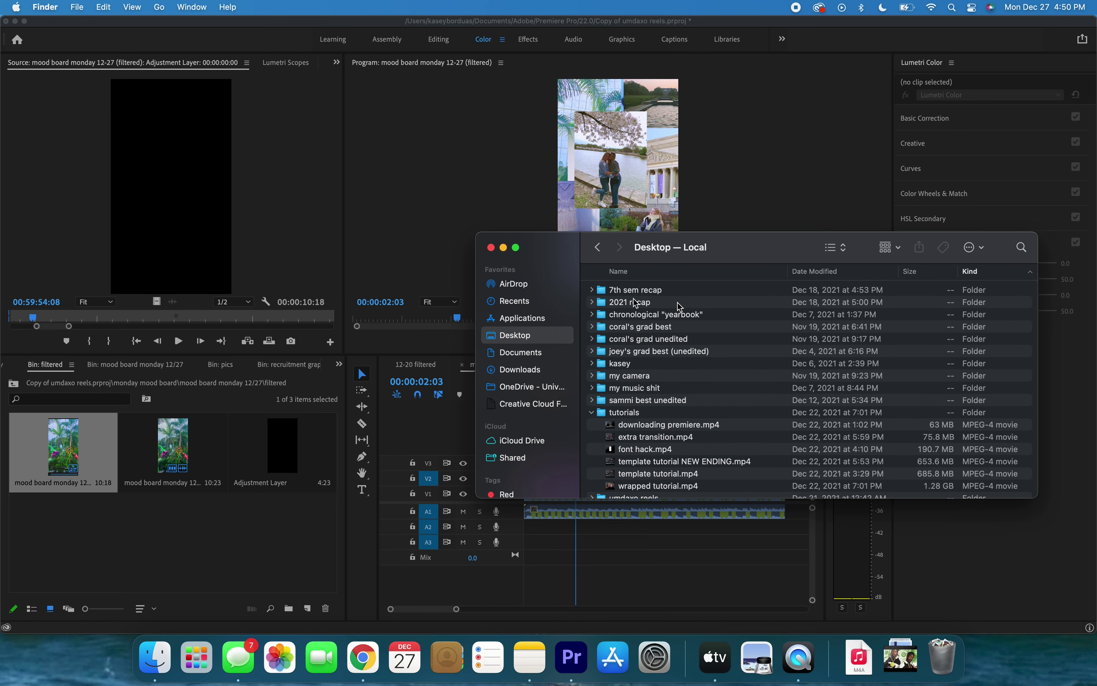
pyautogui.click(592, 412)
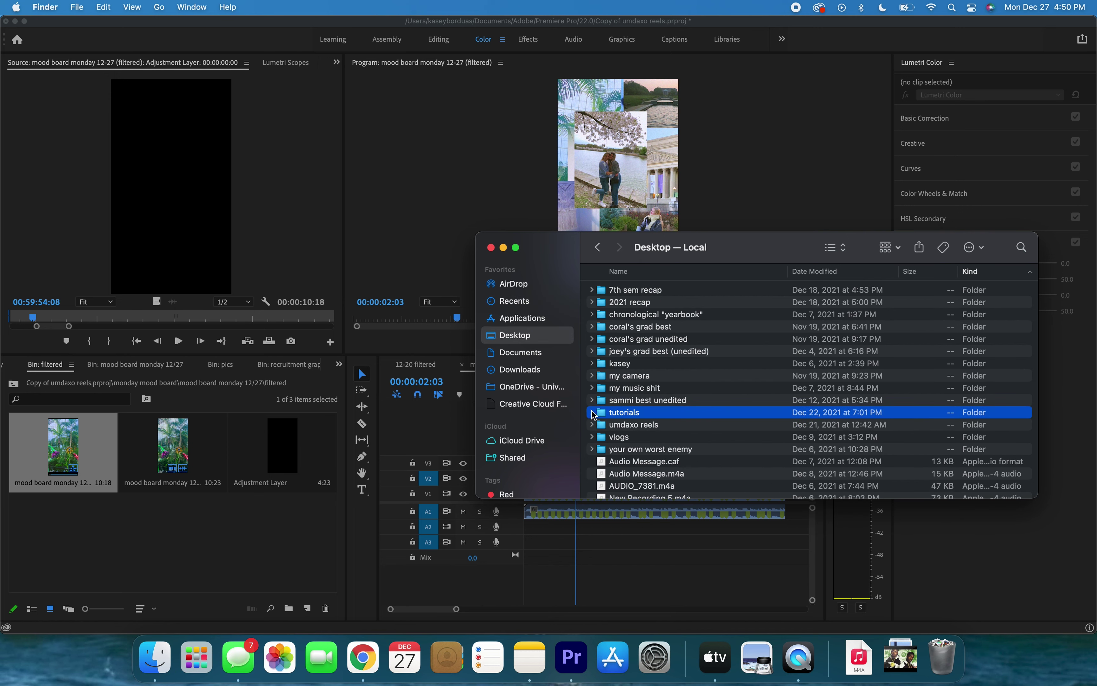
pyautogui.doubleClick(608, 425)
# - Open mood board monday 12-27 (filtered).mp4 in QuickTime Player and play it full screen
pyautogui.click(651, 308)
pyautogui.doubleClick(651, 308)
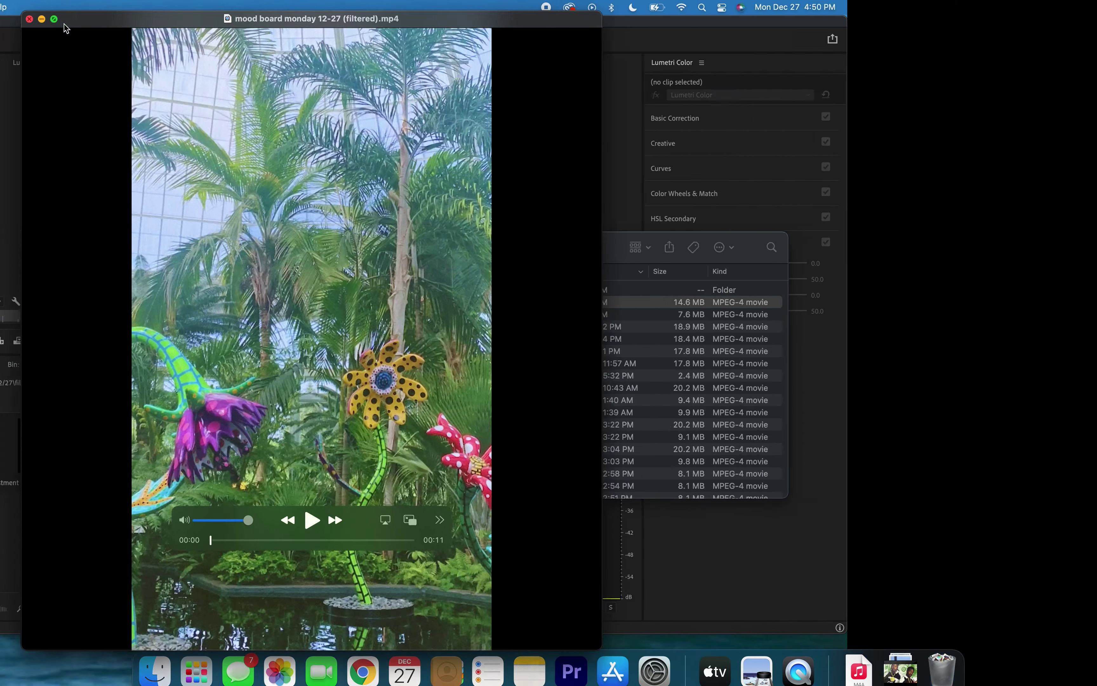
pyautogui.click(54, 18)
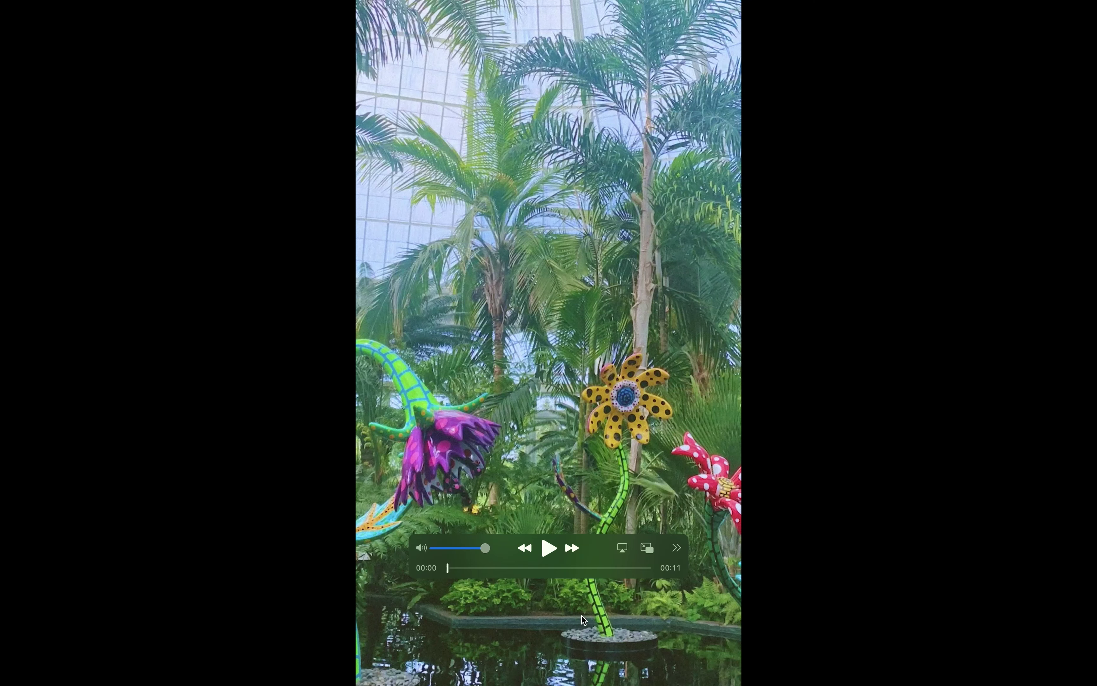